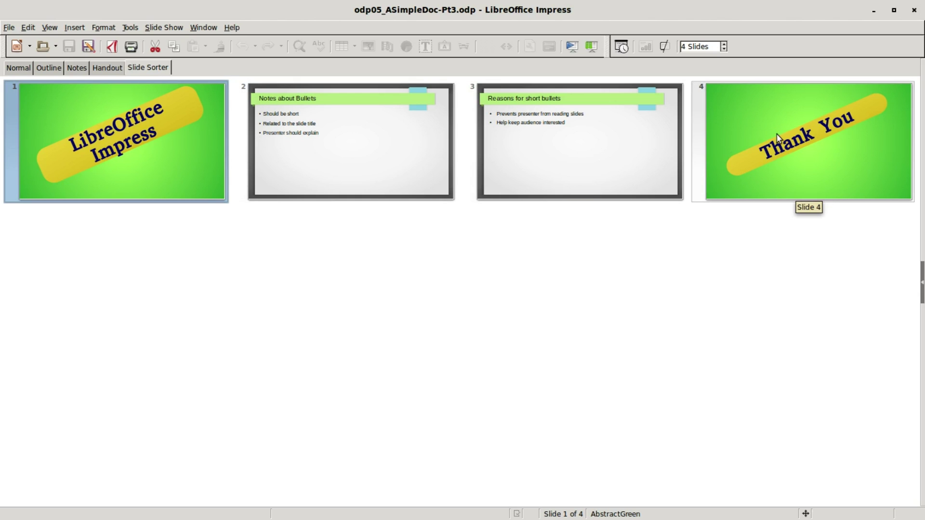
drag(777, 137, 231, 125)
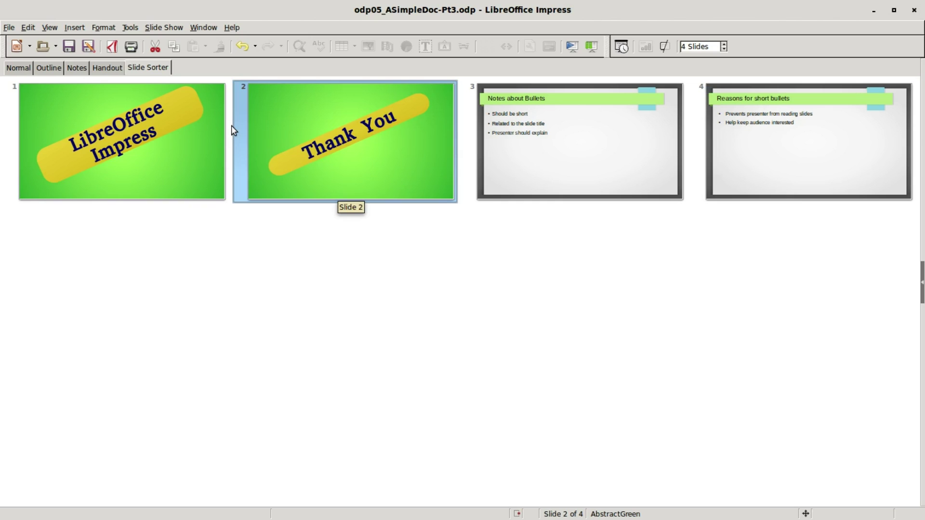
click(597, 149)
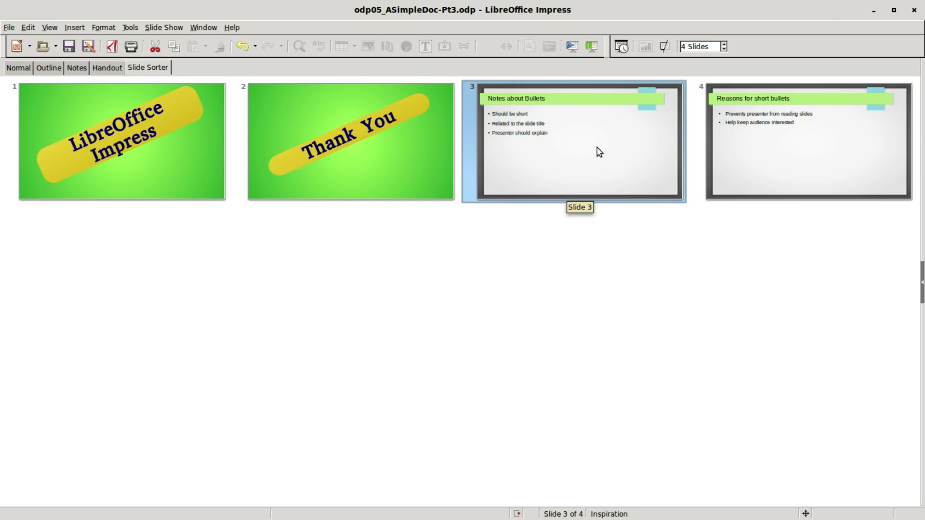
shift+click(791, 137)
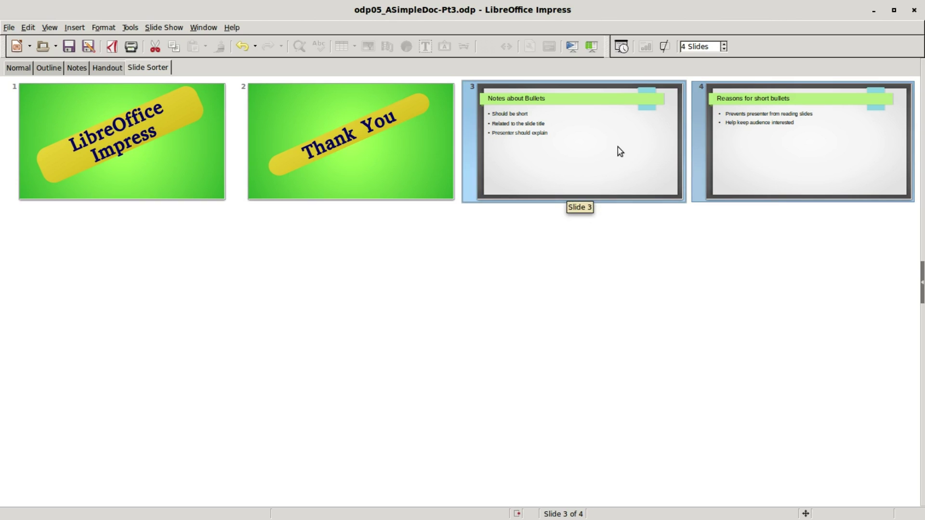
drag(617, 151, 324, 142)
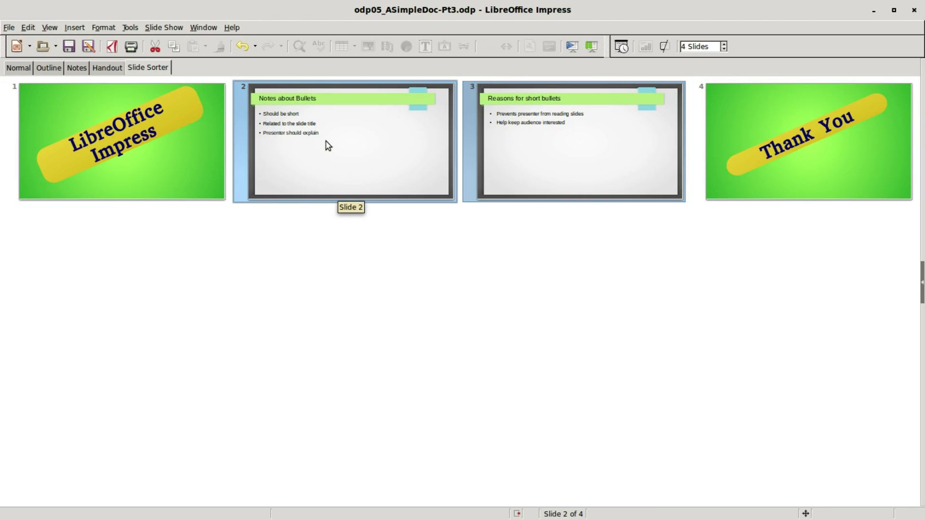
Insert a new slide between slides 3 and 4 and title it 'New Slide'
right_click(695, 141)
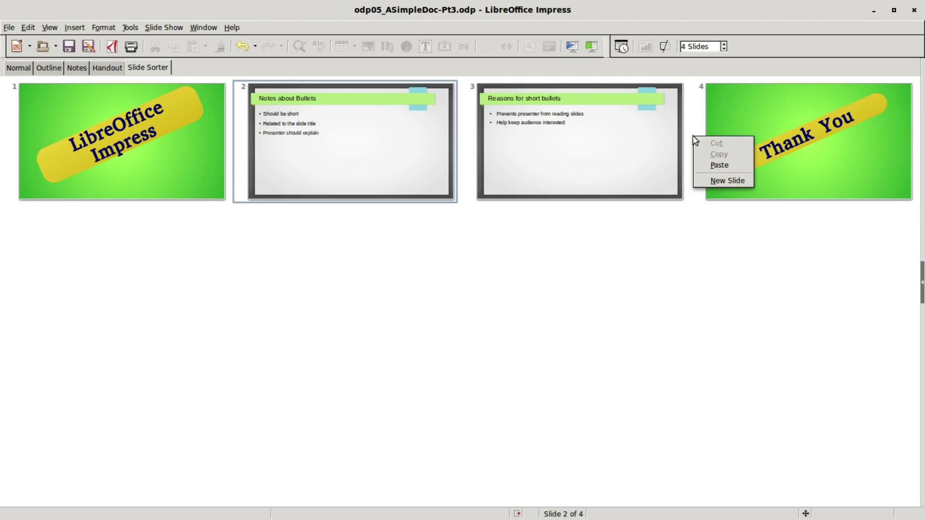
click(712, 181)
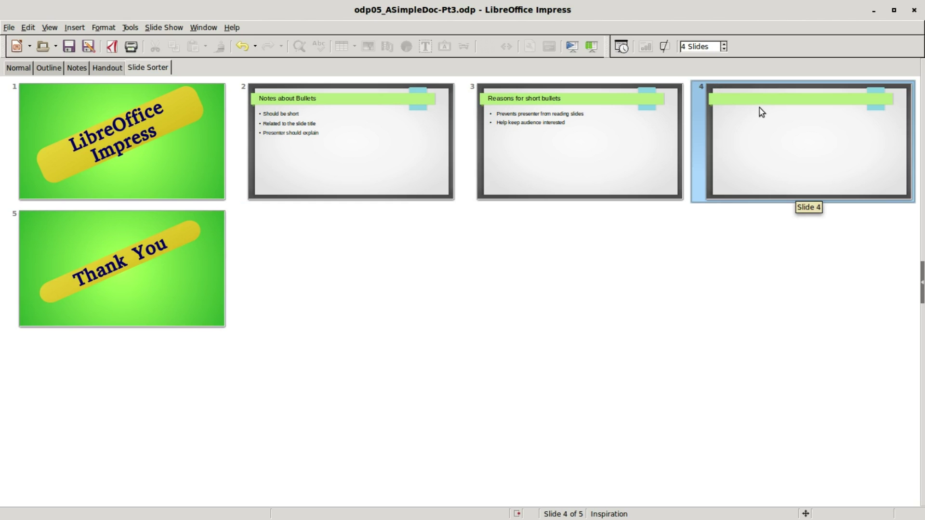
double_click(761, 120)
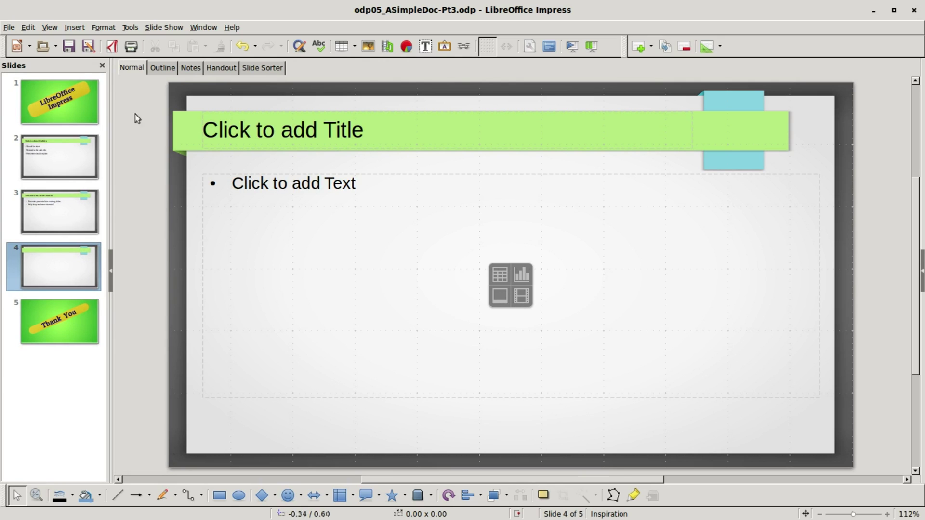
click(230, 128)
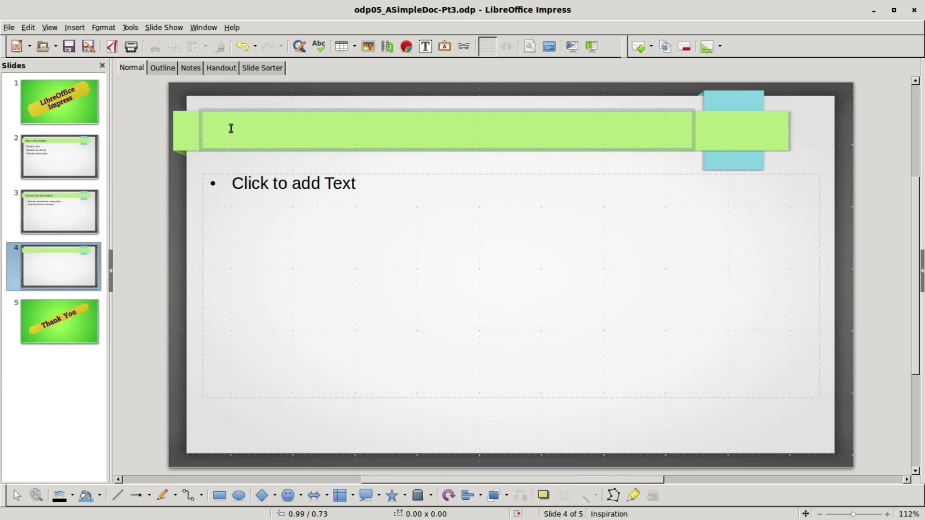
text(Ne)
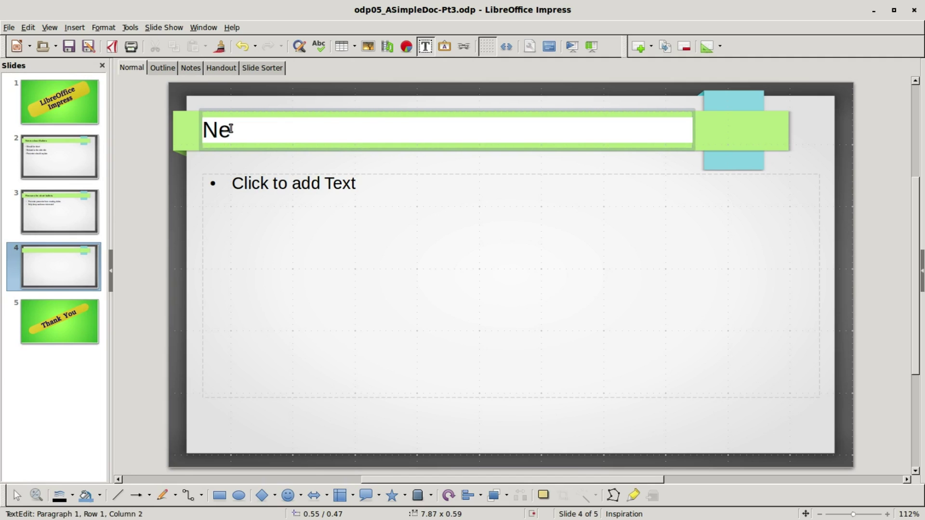
text(w Slide)
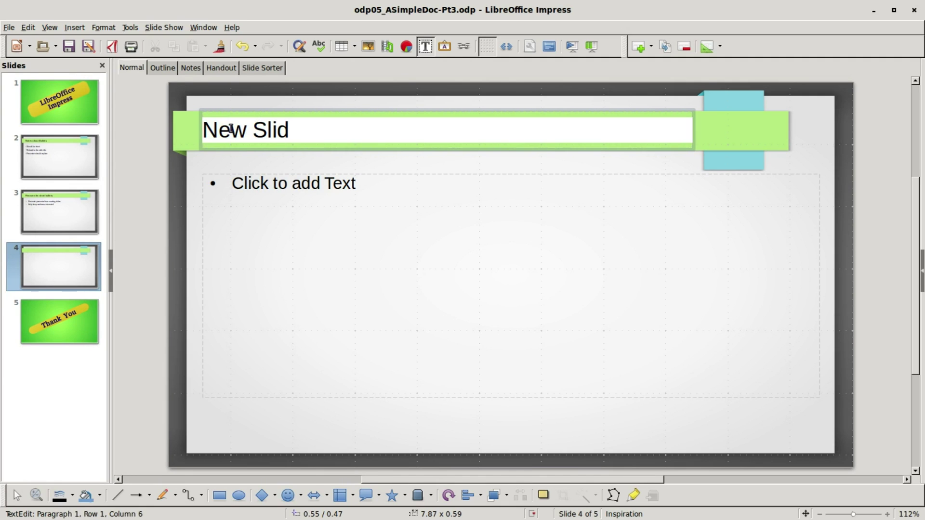
click(249, 188)
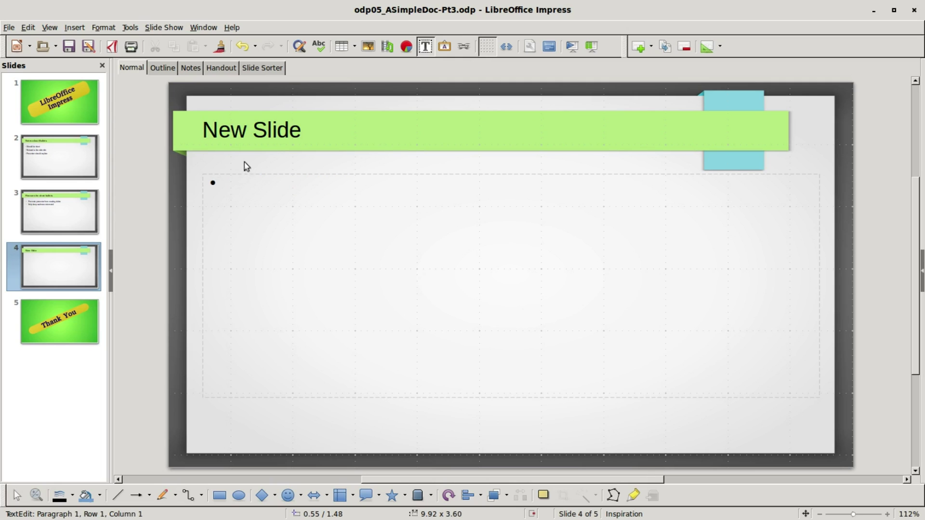
Return to Slide Sorter and try 2 to 7 slides per row, settling on 5
click(261, 68)
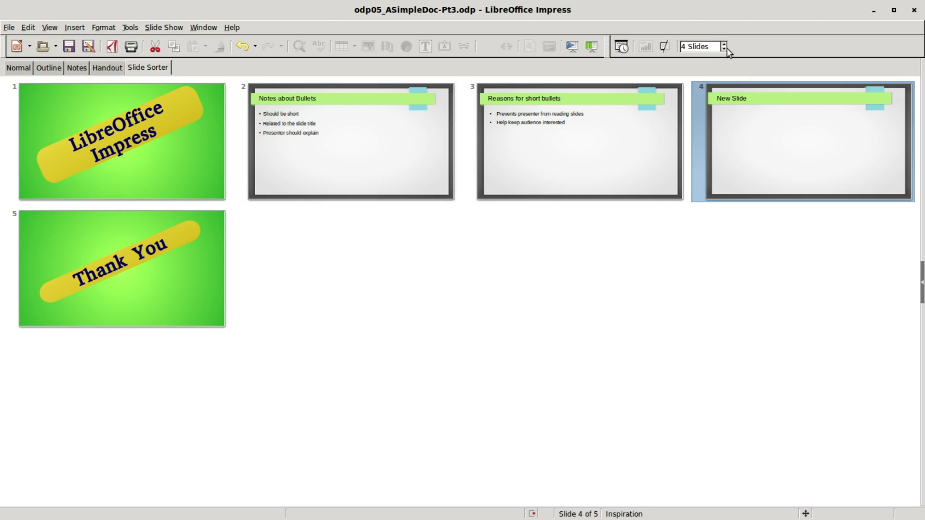
right_click(610, 43)
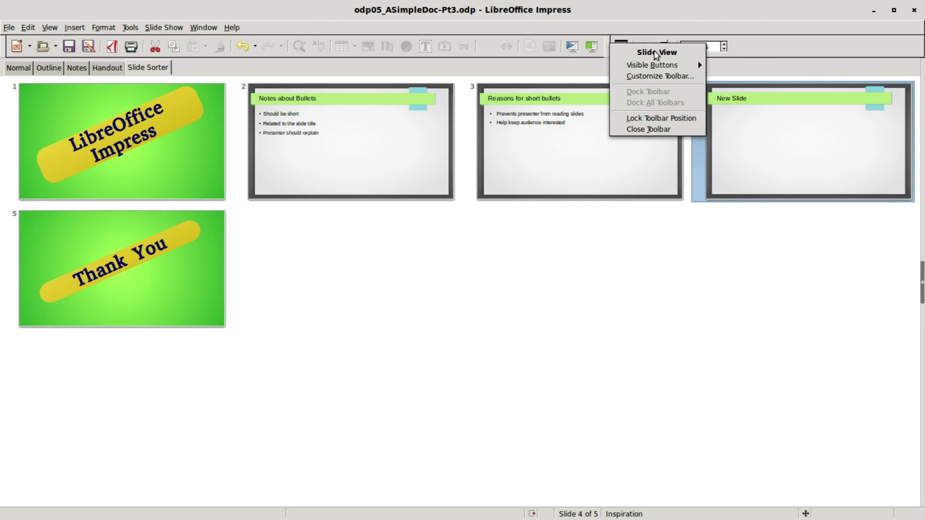
click(774, 52)
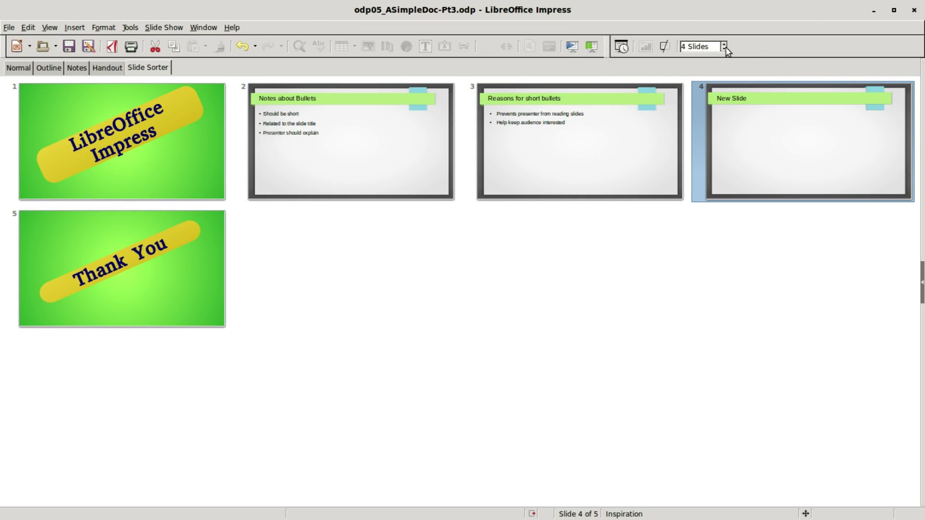
click(724, 49)
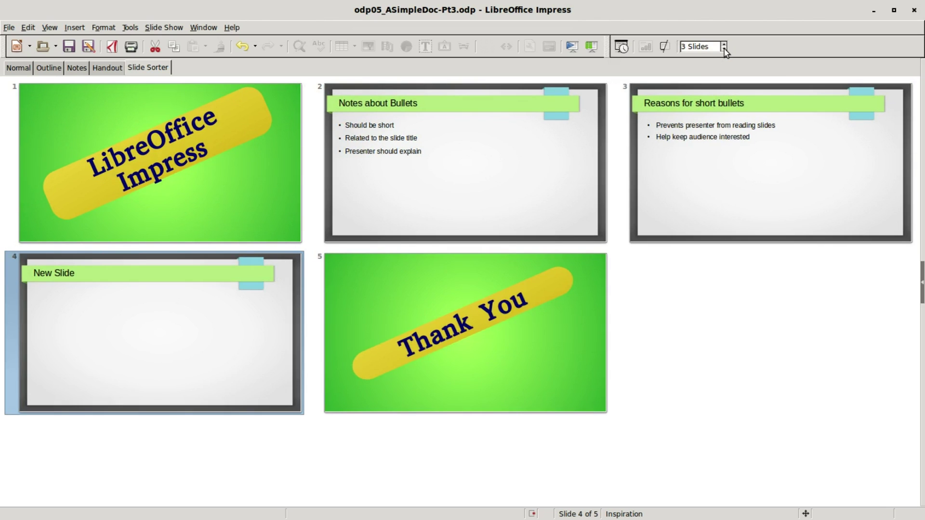
click(725, 49)
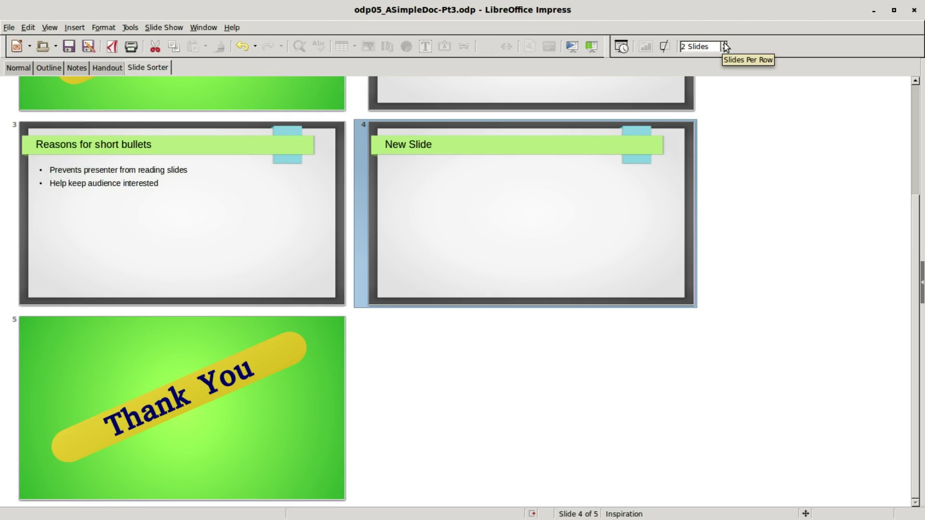
click(724, 44)
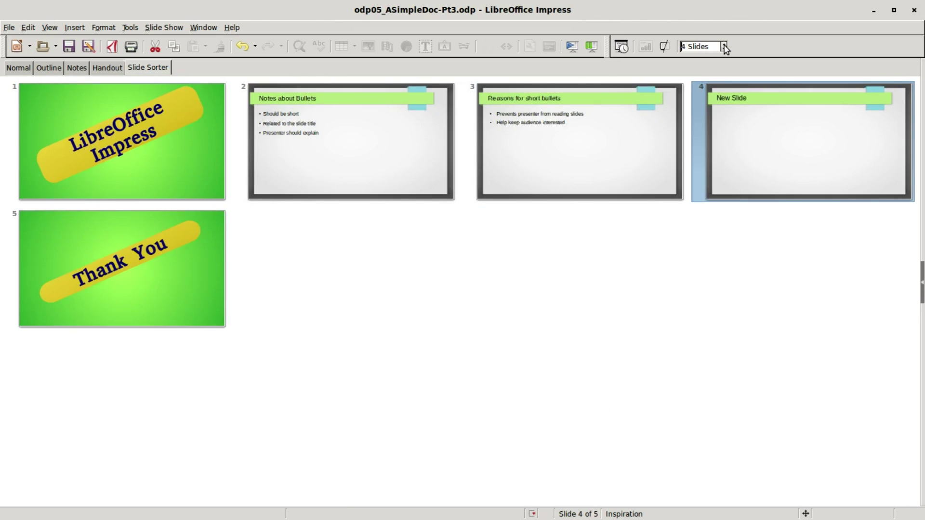
click(724, 45)
click(724, 44)
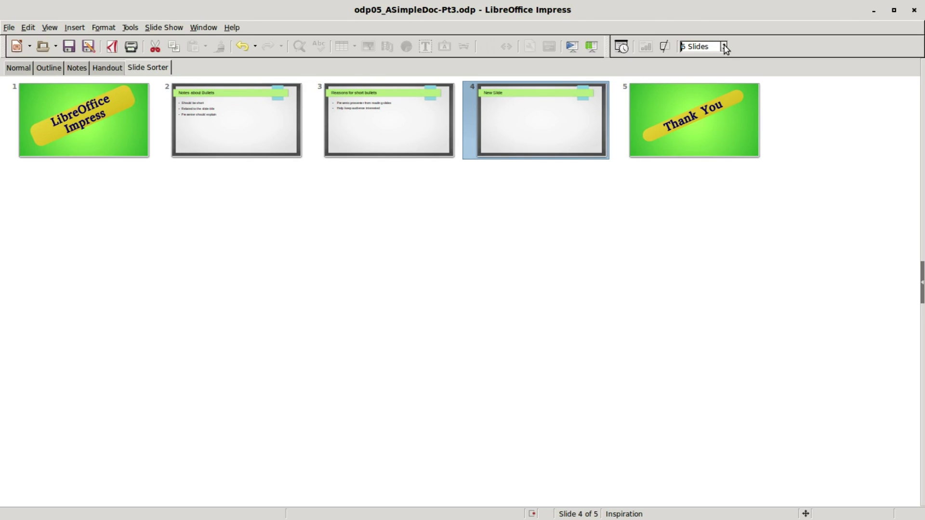
click(724, 44)
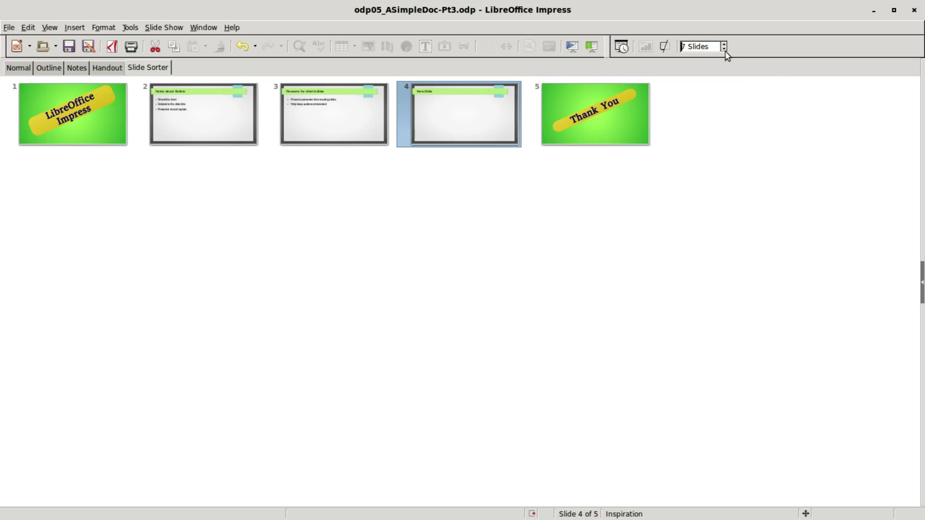
click(724, 50)
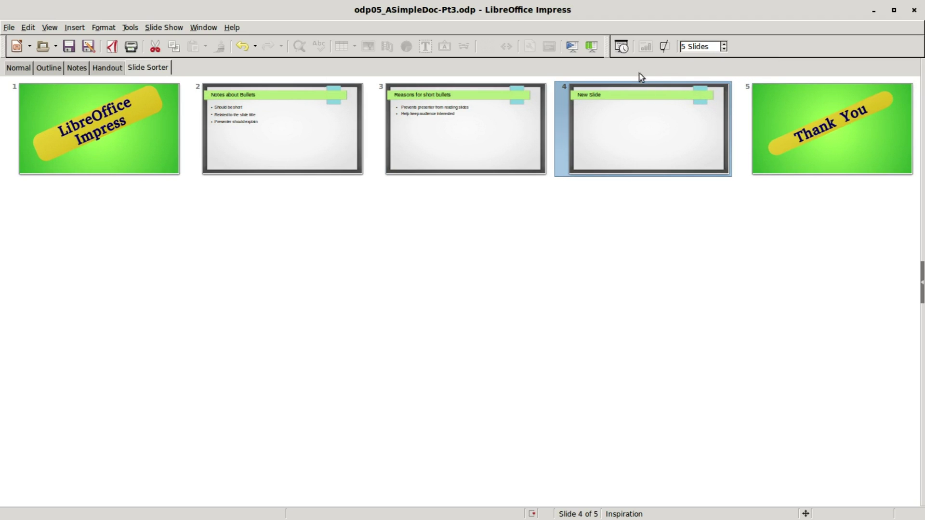
click(622, 47)
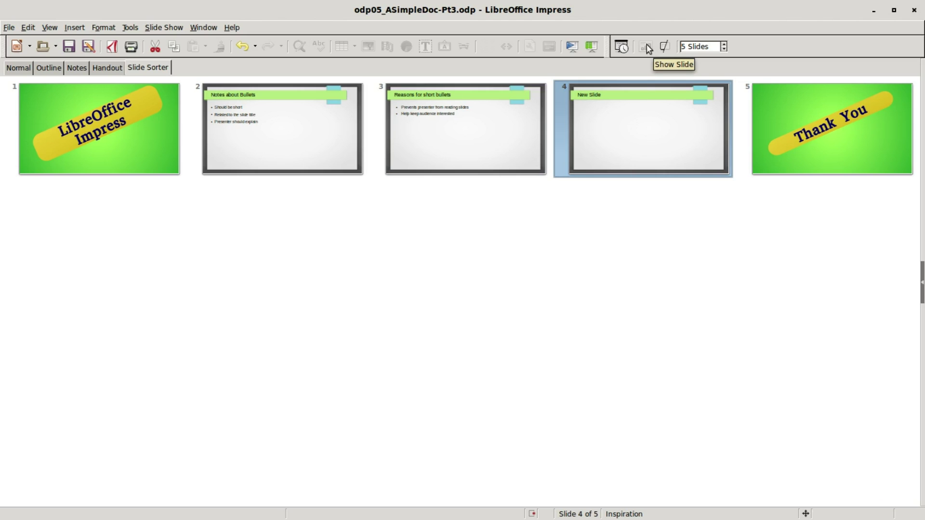
right_click(6, 44)
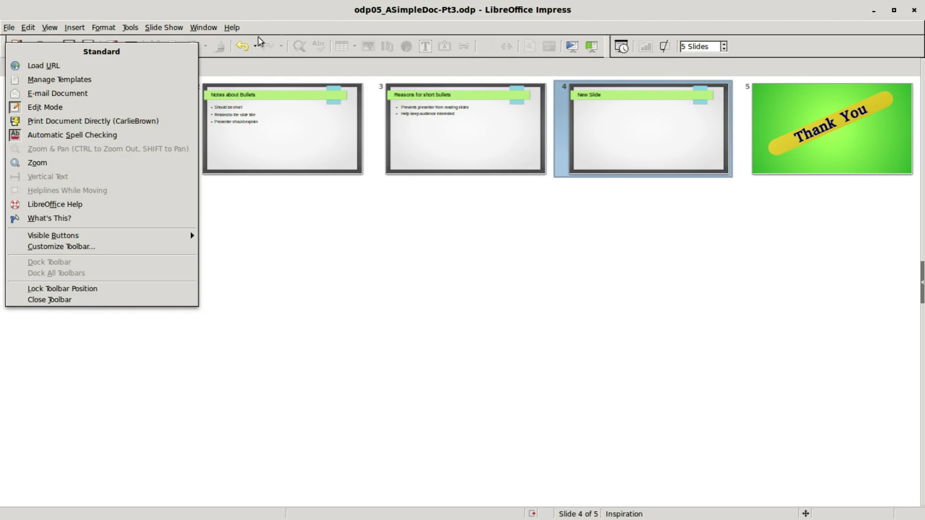
click(354, 32)
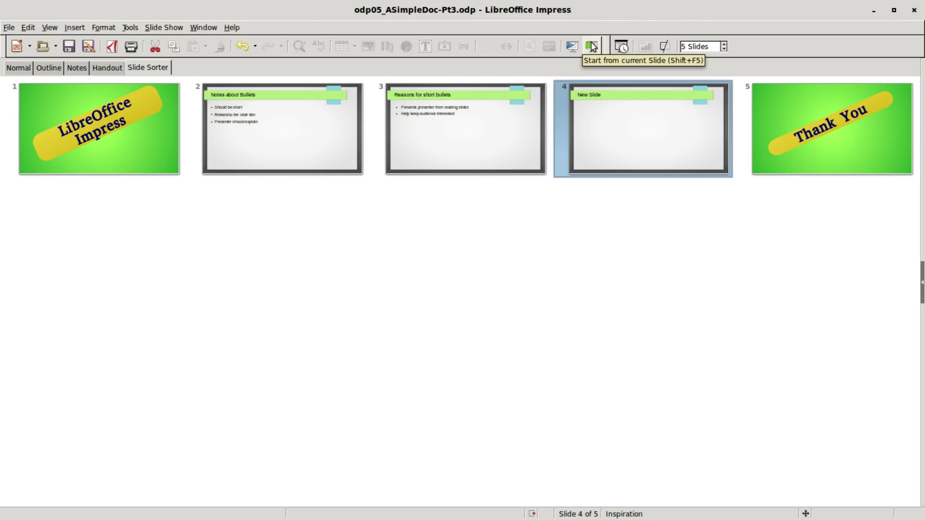
From Normal view, open Slide Show Settings and try the custom slide show entries
click(17, 68)
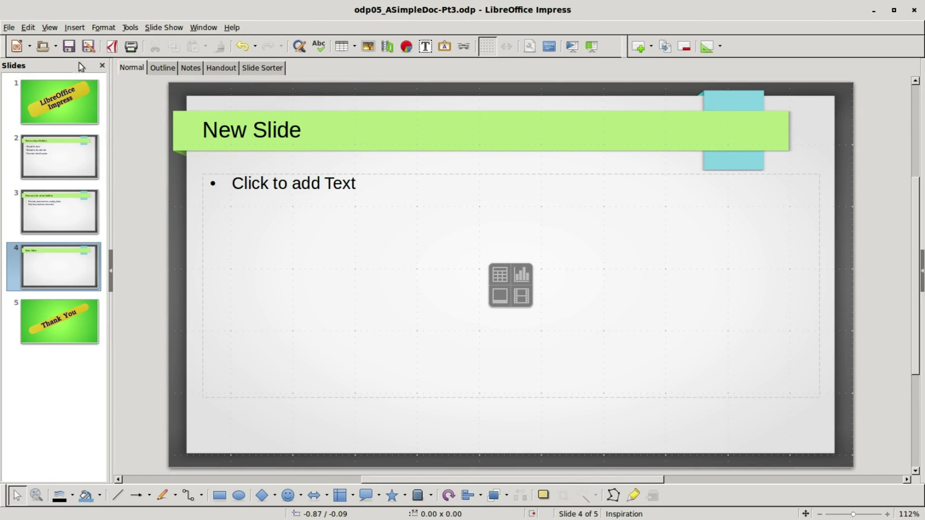
click(163, 29)
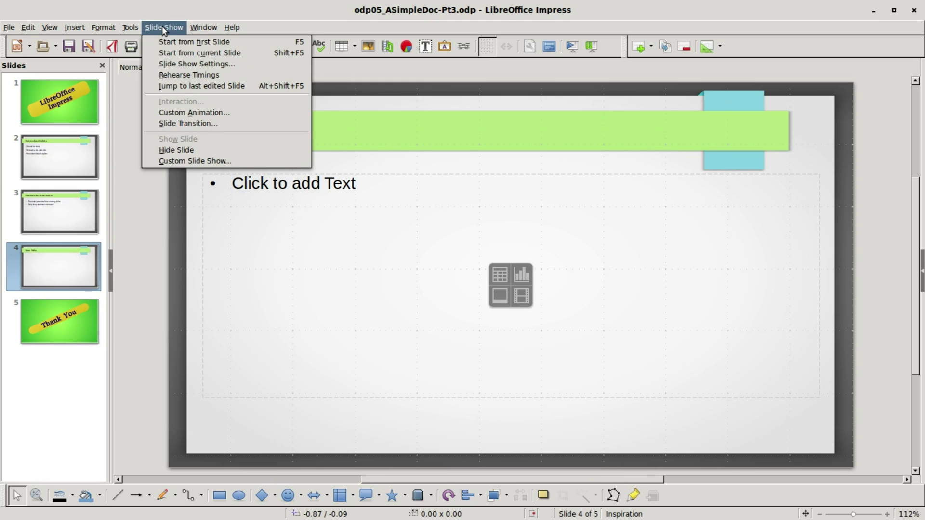
click(195, 66)
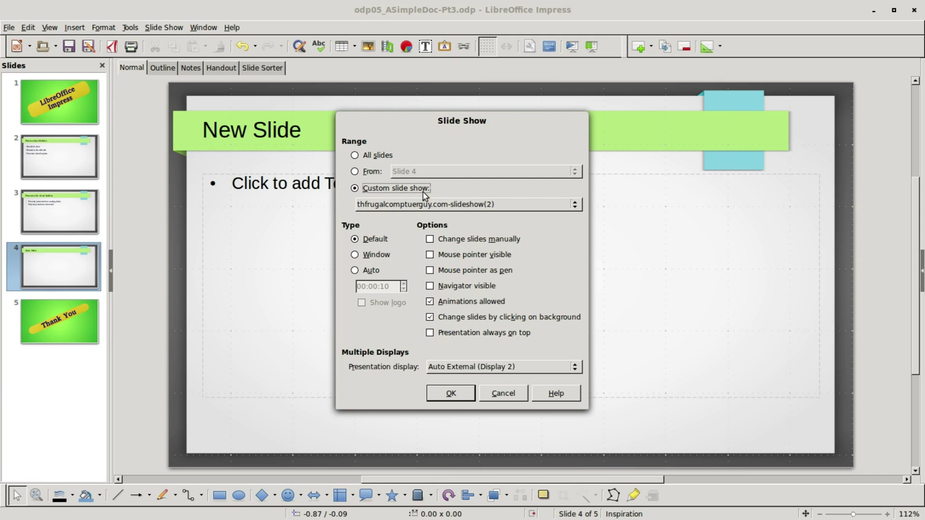
click(573, 206)
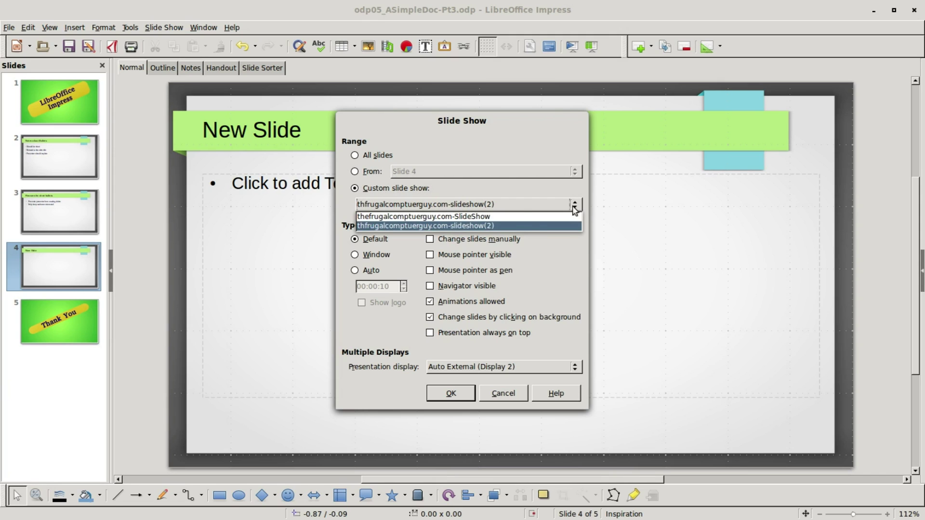
click(493, 218)
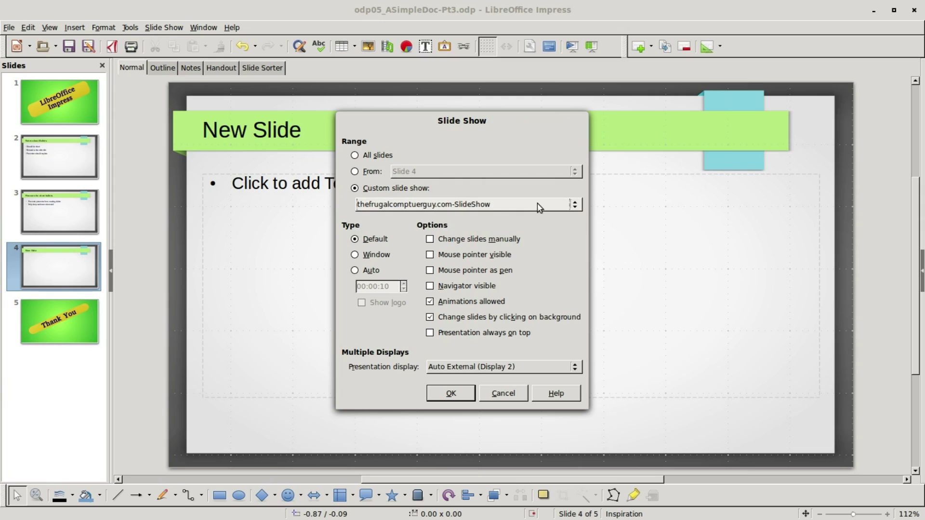
click(527, 206)
click(508, 224)
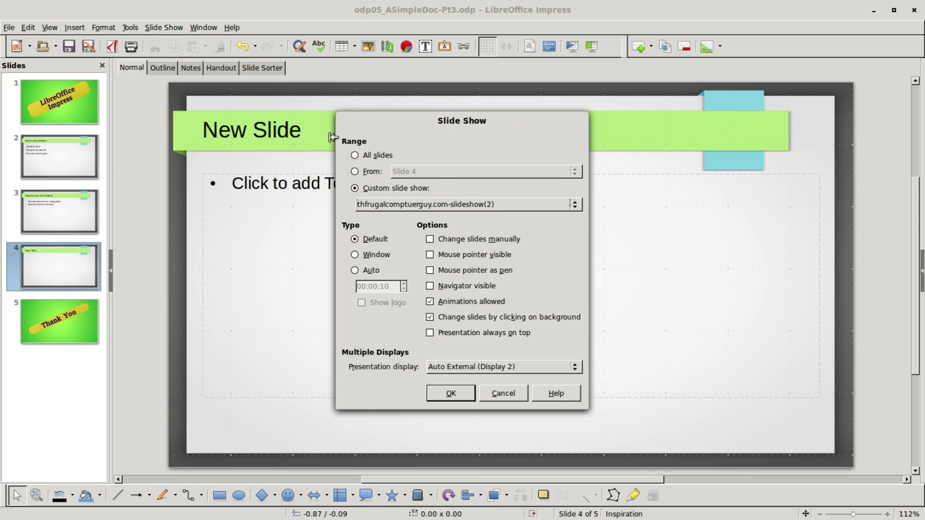
Set the show range to start from Slide 2
click(356, 155)
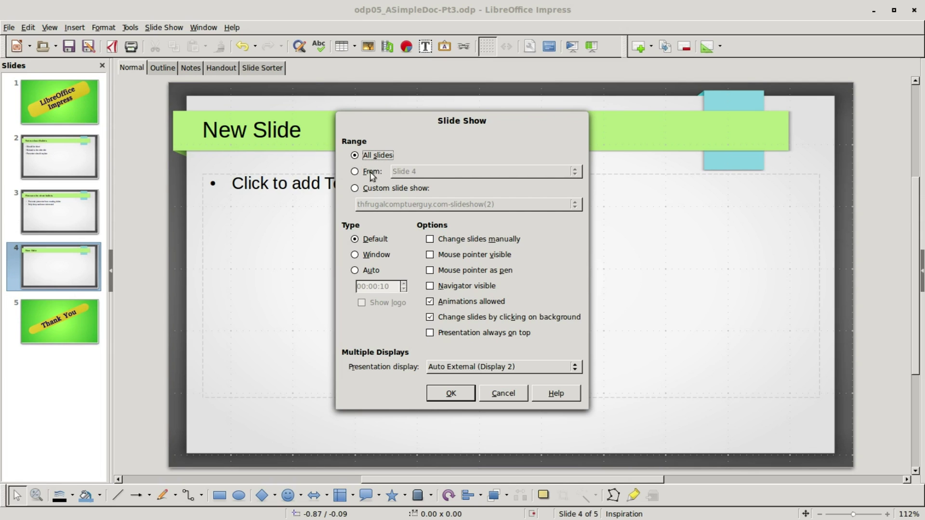
click(355, 172)
click(574, 172)
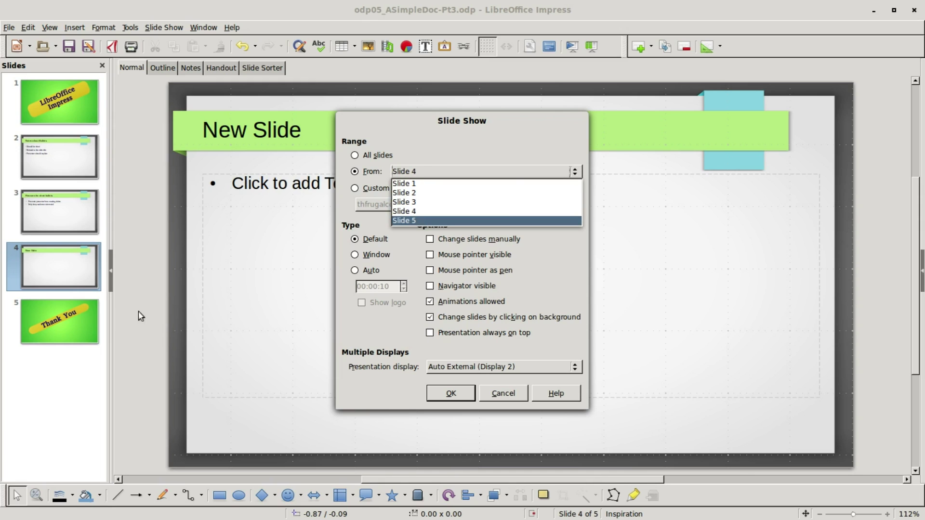
click(421, 193)
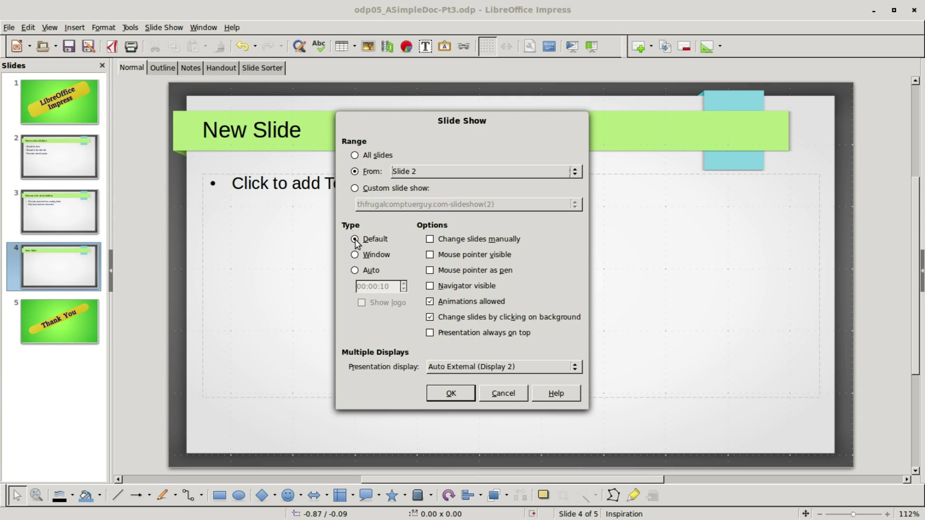
Select All slides with the Window presentation type and confirm the settings
click(354, 156)
click(356, 239)
click(355, 255)
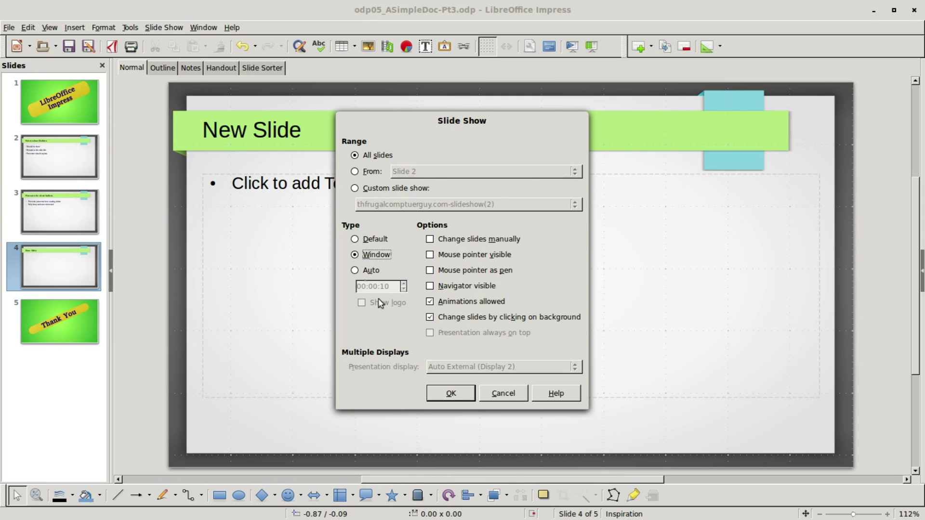
click(448, 394)
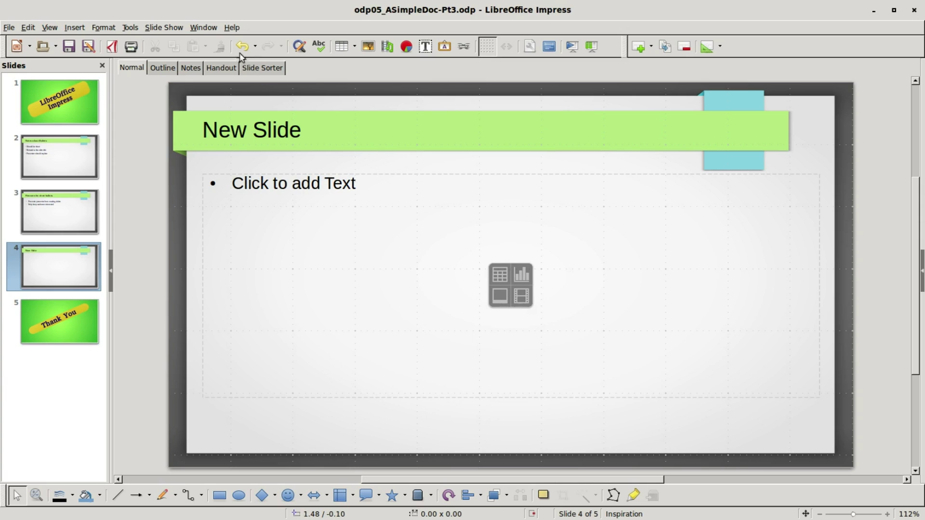
Preview the show from the first slide, then restore and move the program window right
click(174, 27)
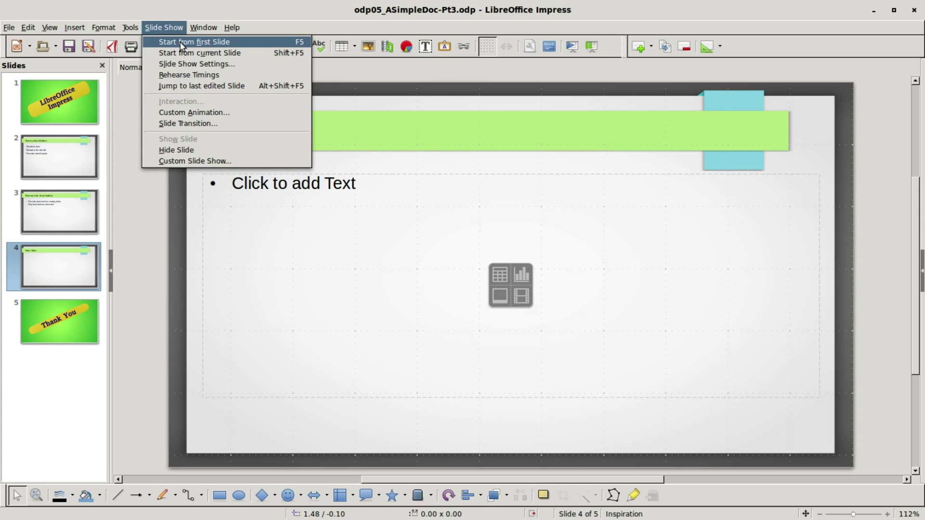
click(180, 42)
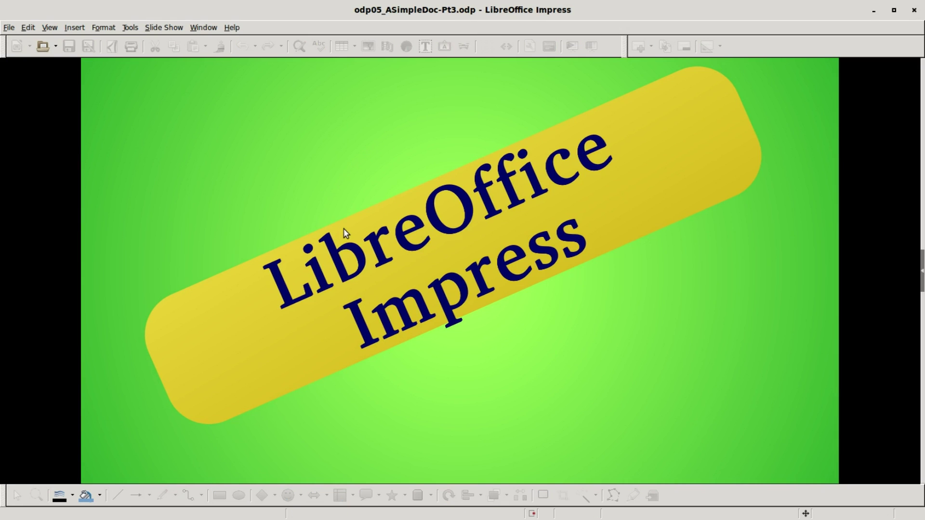
click(536, 262)
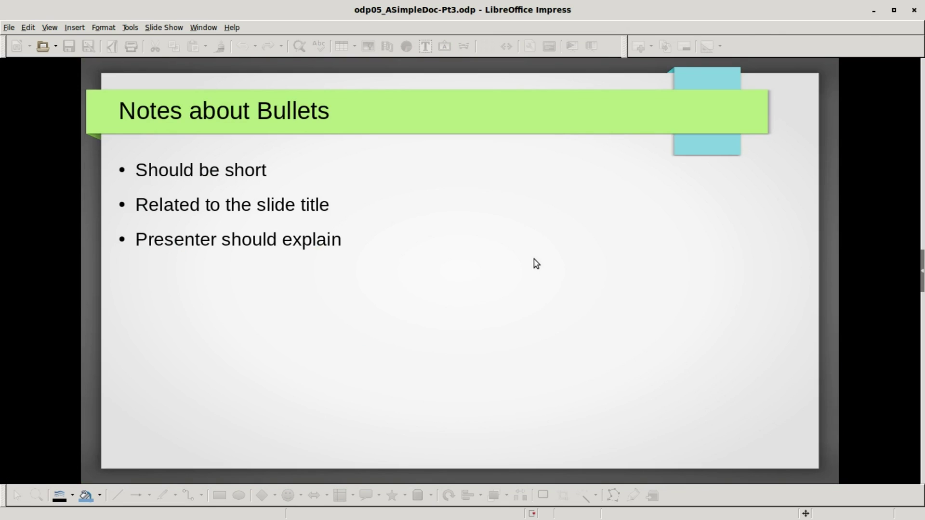
key(Left)
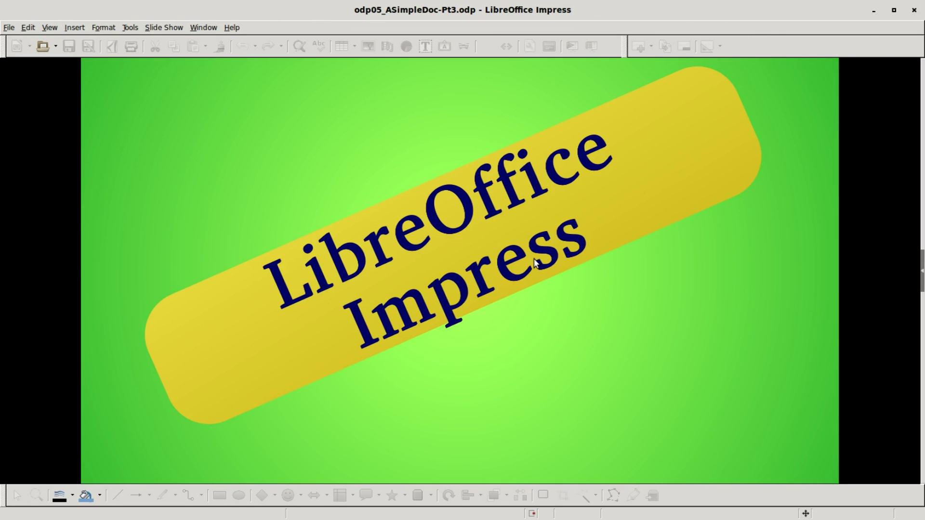
click(894, 10)
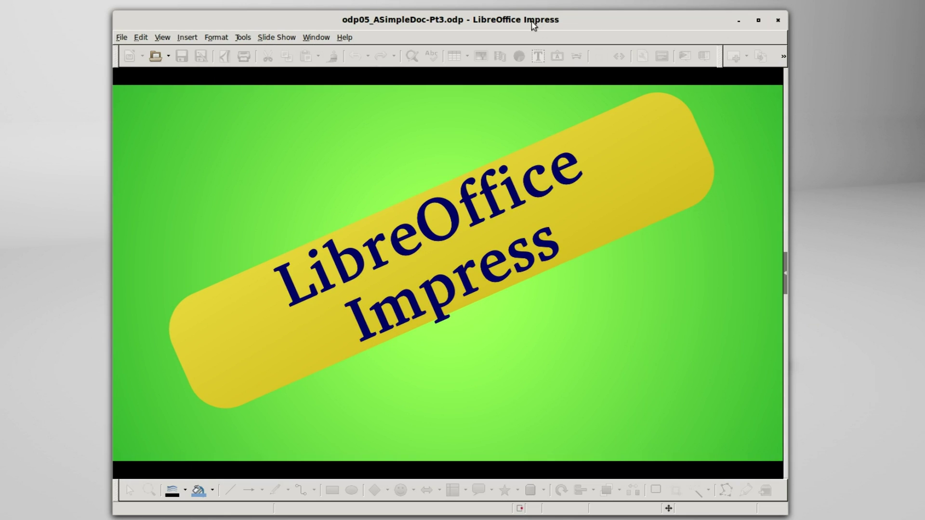
drag(523, 22, 573, 39)
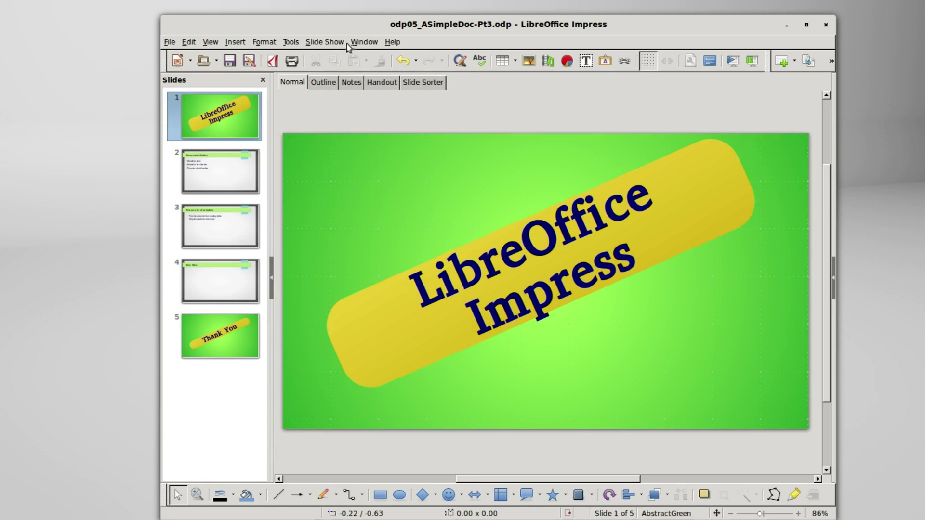
Run Rehearse Timings briefly and end it with Esc
click(329, 43)
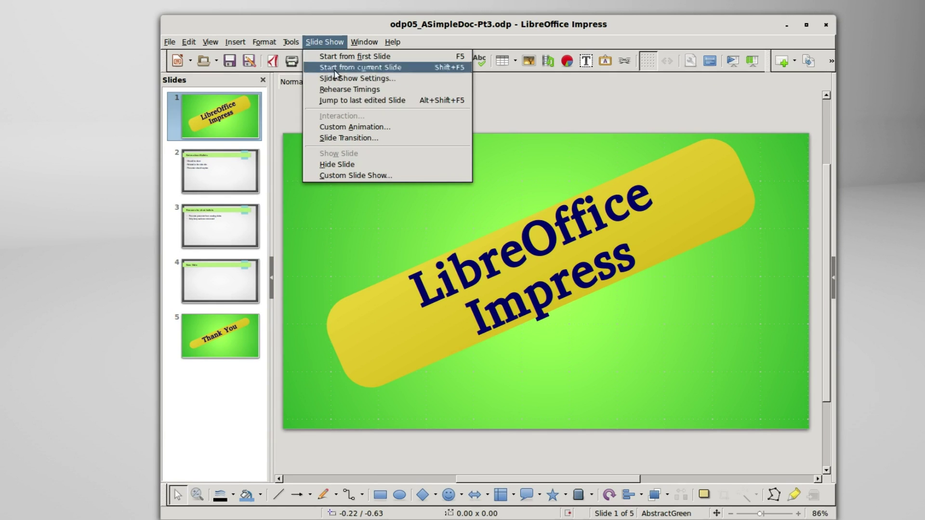
click(345, 91)
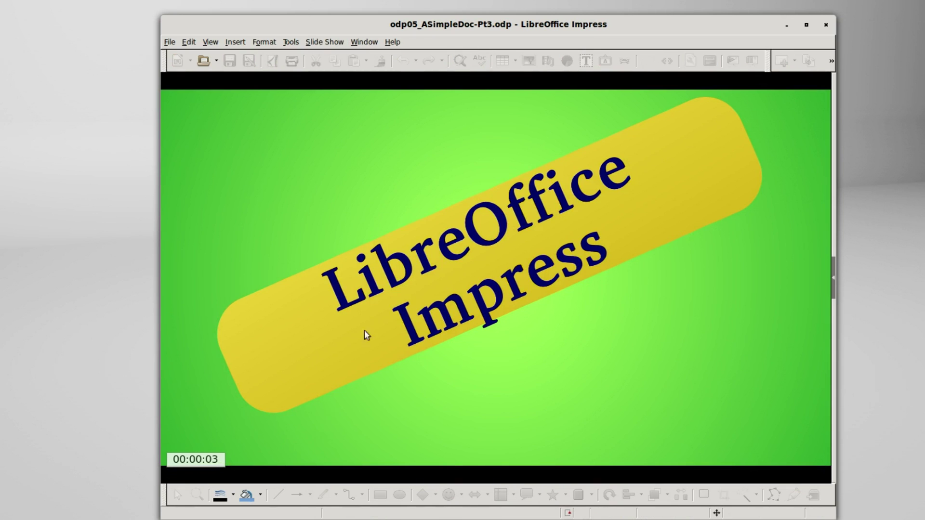
key(Escape)
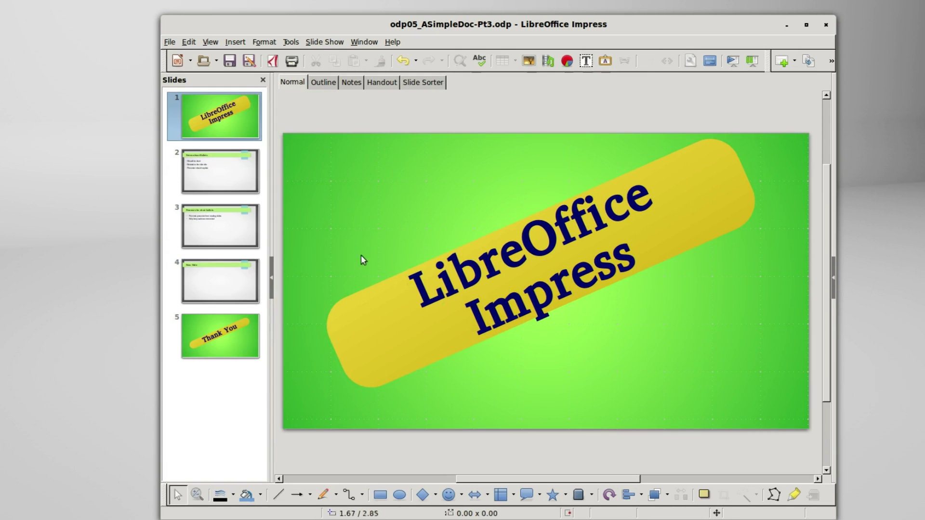
Enable Mouse pointer as pen with the Default full-screen type and confirm
click(332, 42)
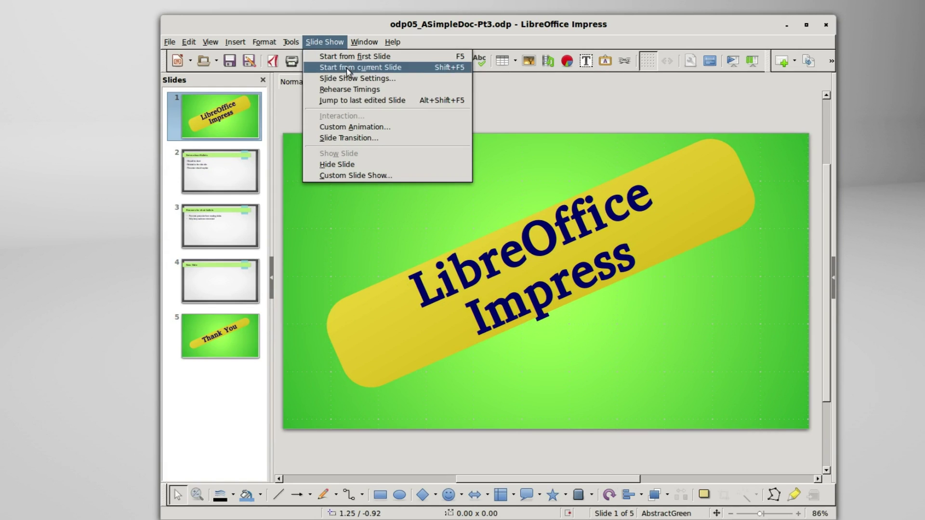
click(337, 78)
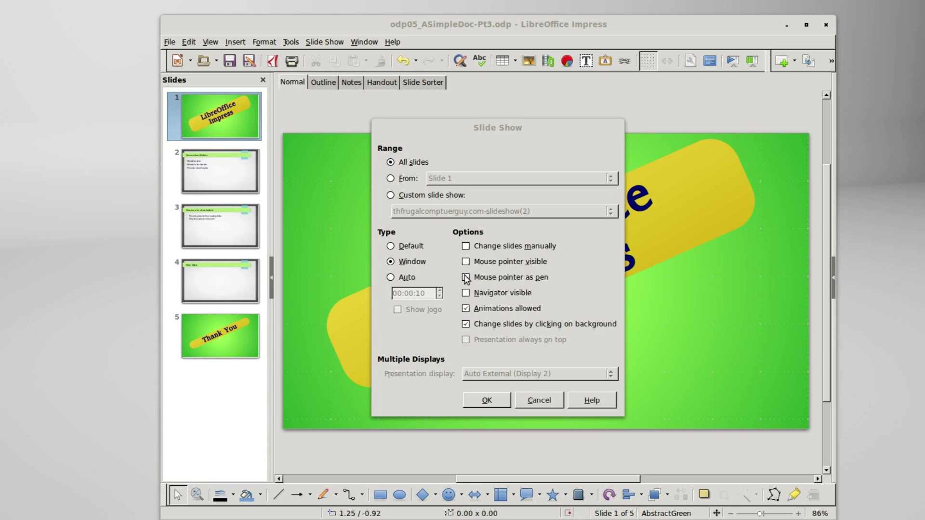
click(466, 278)
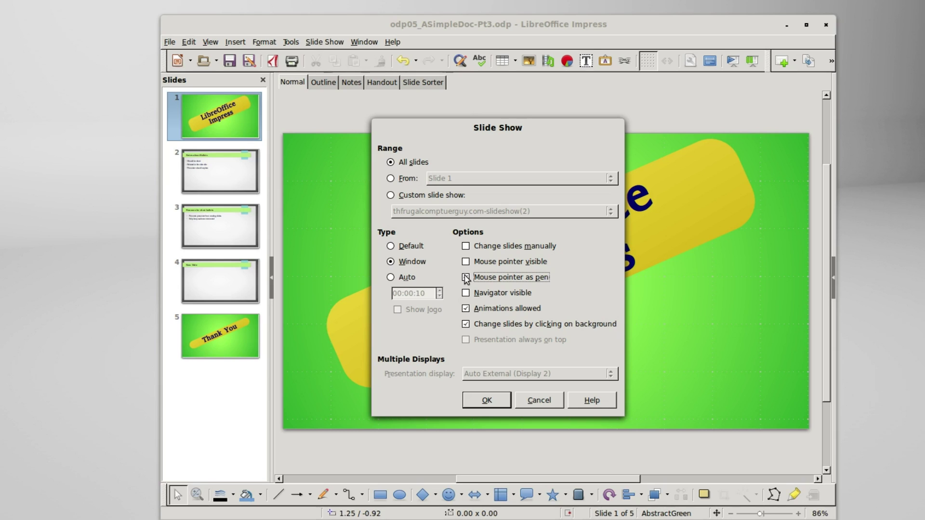
click(466, 277)
click(391, 247)
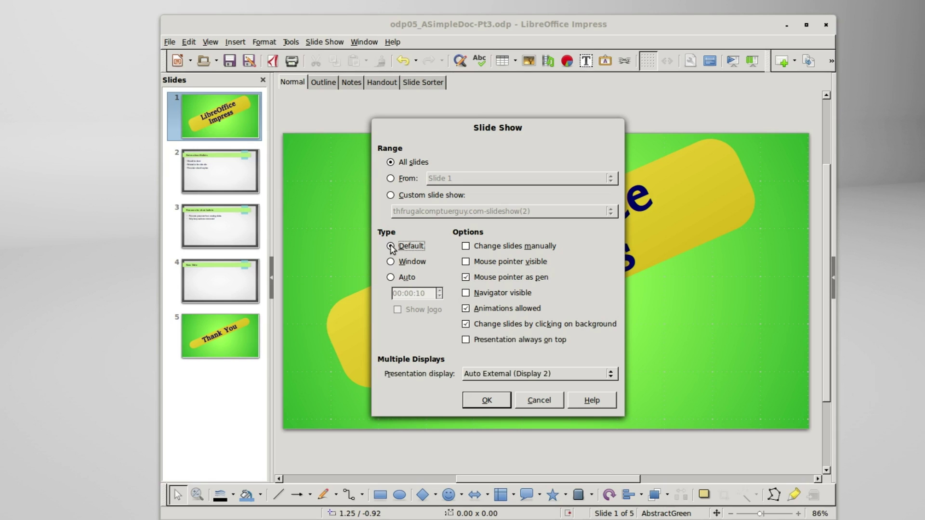
click(487, 401)
Open the Slide Show menu to start the show
click(335, 43)
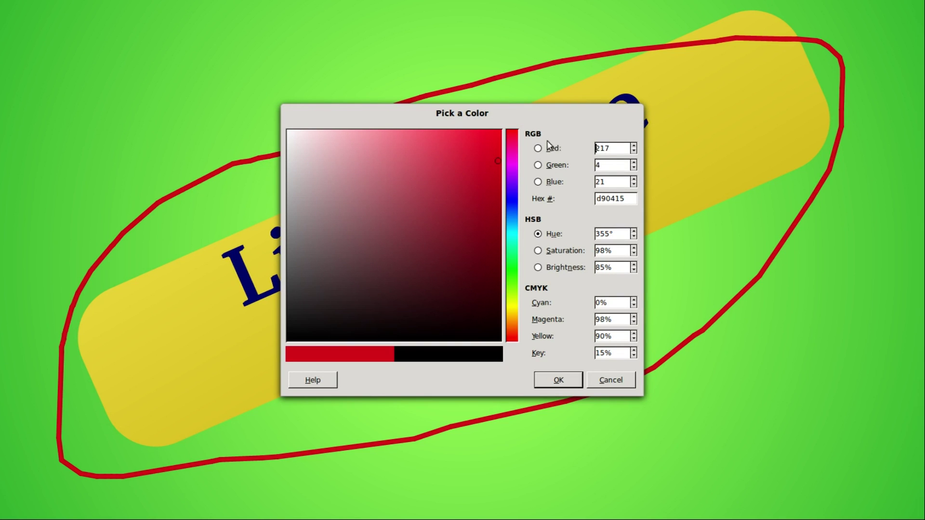
Set the pen colour to vivid blue 0008ec using the hue slider and colour field
click(596, 149)
click(512, 201)
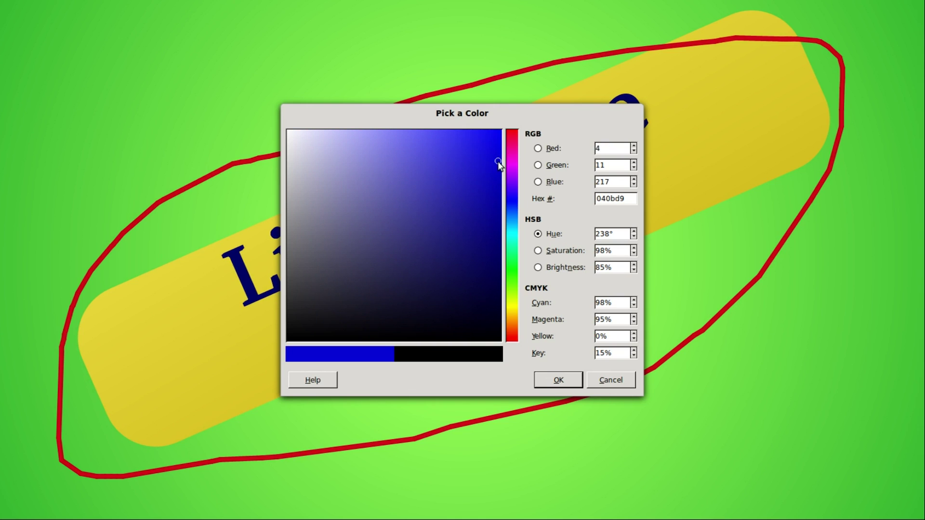
mouse_move(498, 164)
mouse_down()
mouse_move(345, 157)
mouse_move(305, 143)
mouse_move(351, 166)
mouse_up()
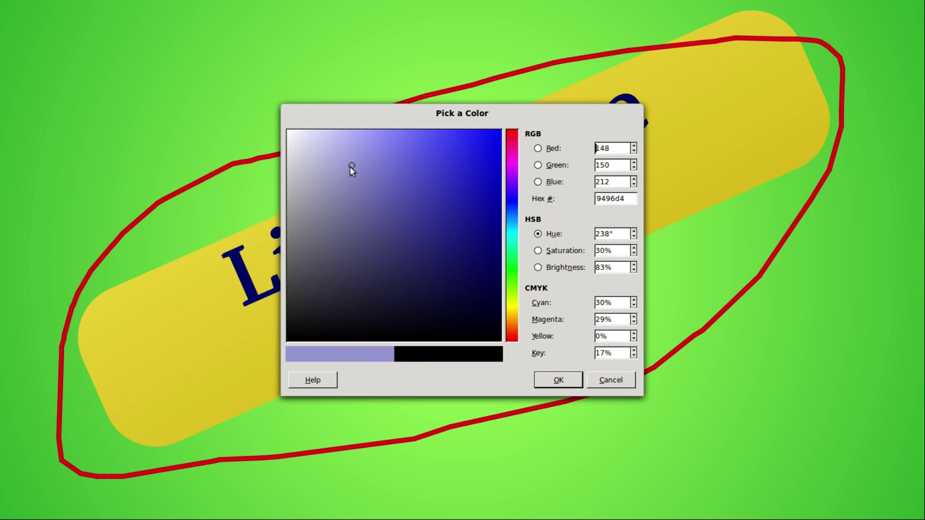
drag(352, 166, 500, 145)
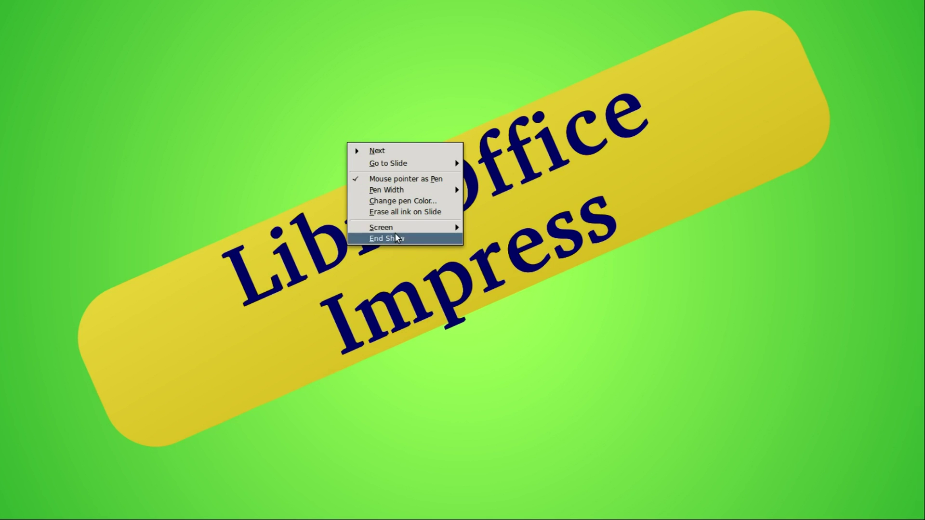
Erase all ink on the title slide and end the show
mouse_move(396, 229)
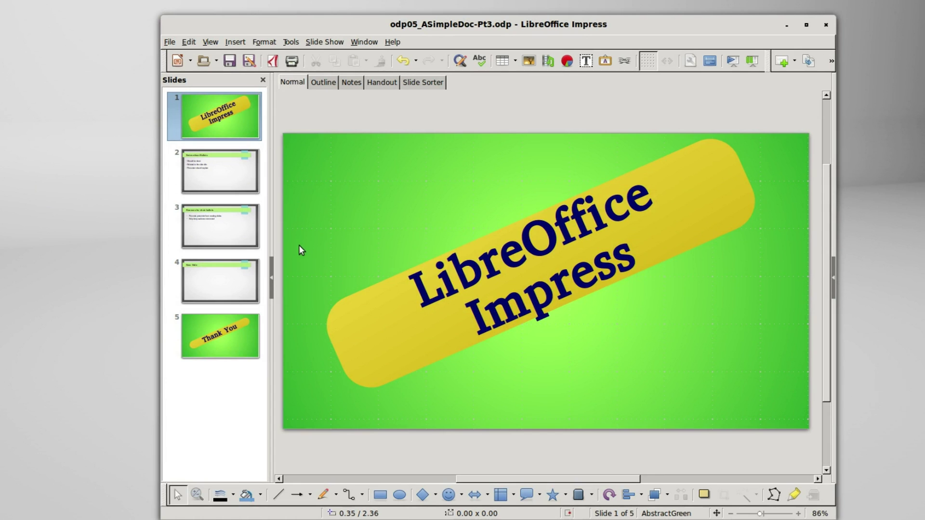
In Slide Show Settings, leave the pen option off, choose Window type, and confirm
click(327, 43)
click(351, 77)
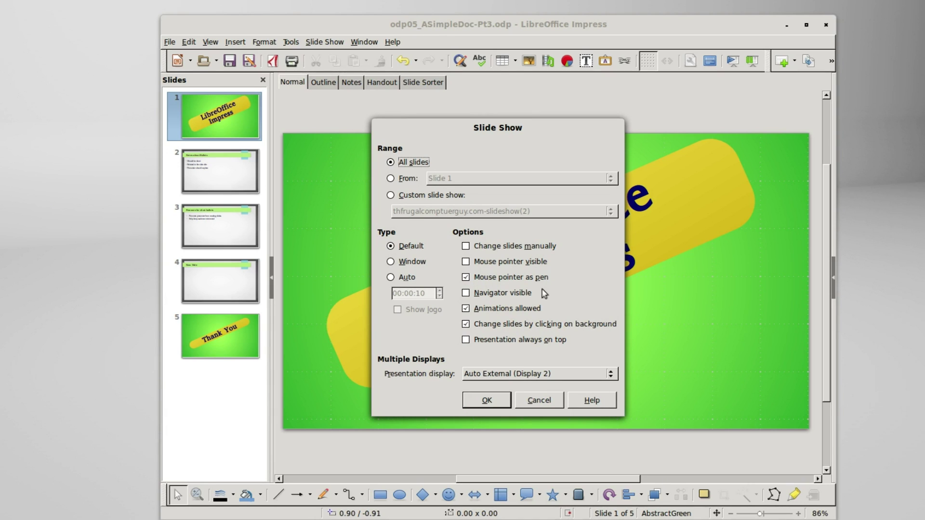
click(466, 278)
click(466, 278)
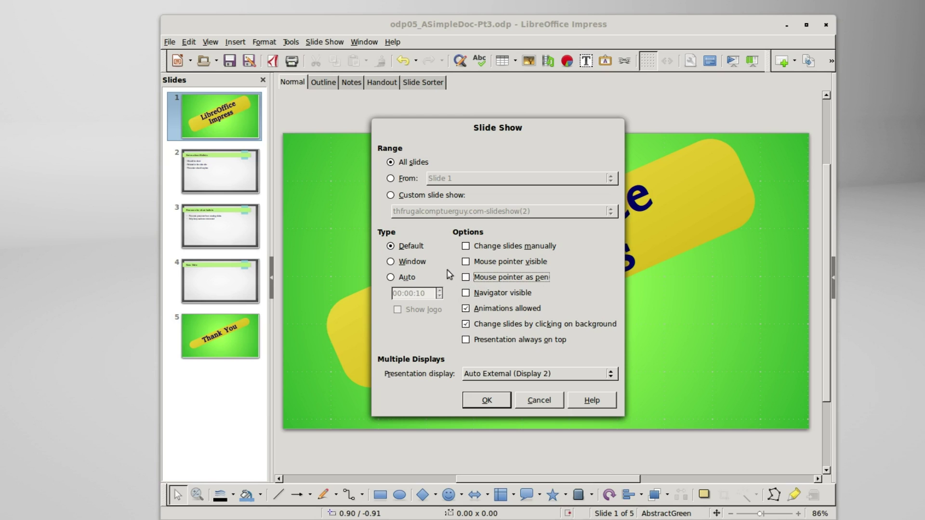
click(391, 263)
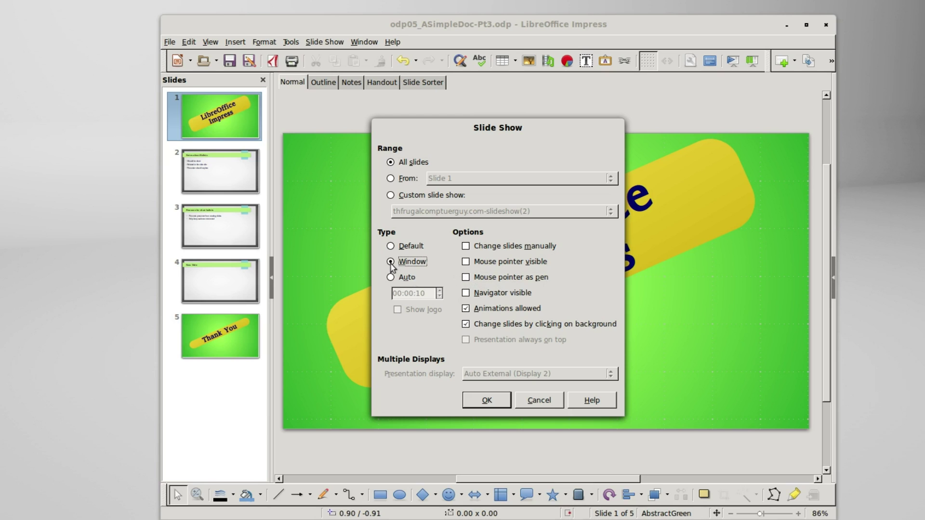
click(484, 398)
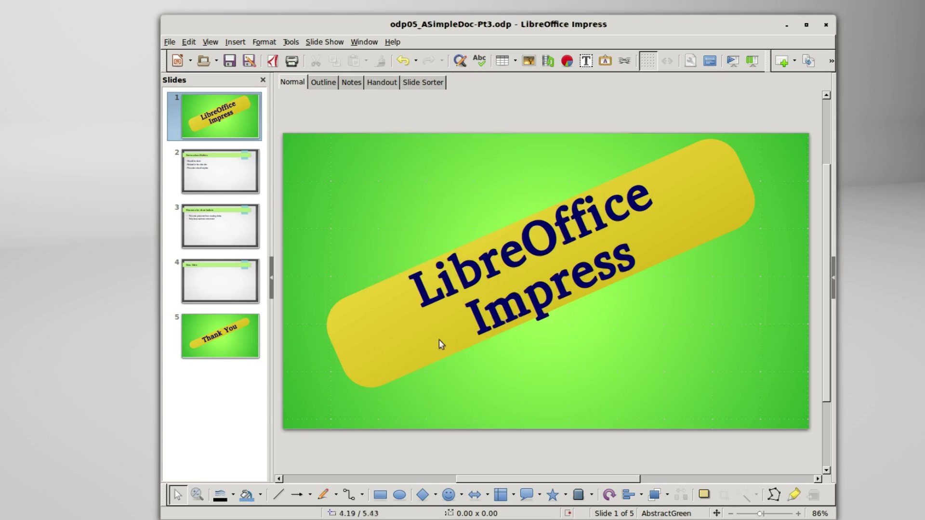
Start the show from slide 1, circle the title banner with pen ink, then erase it
click(327, 42)
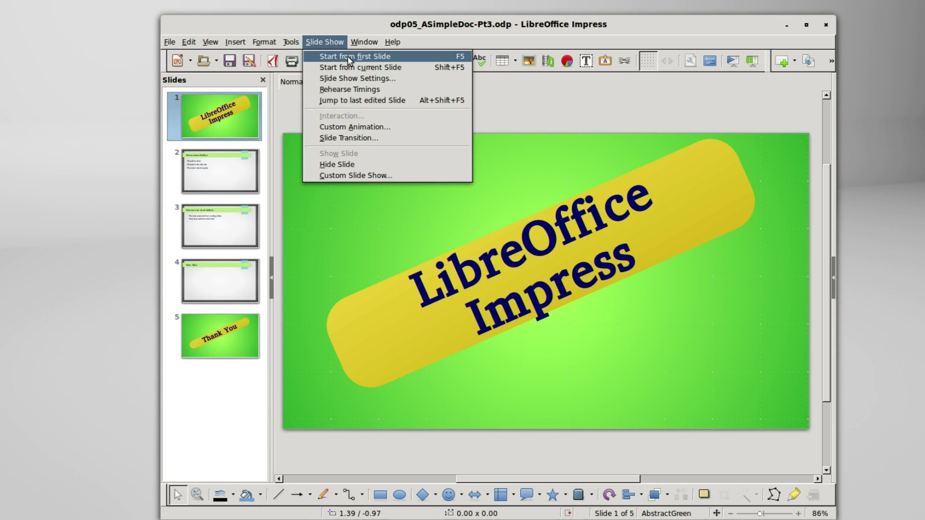
click(349, 57)
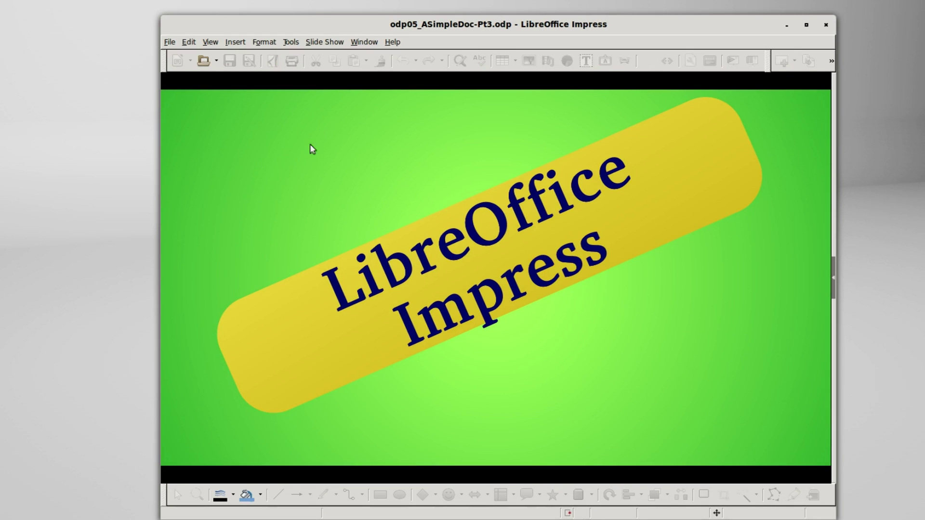
right_click(287, 168)
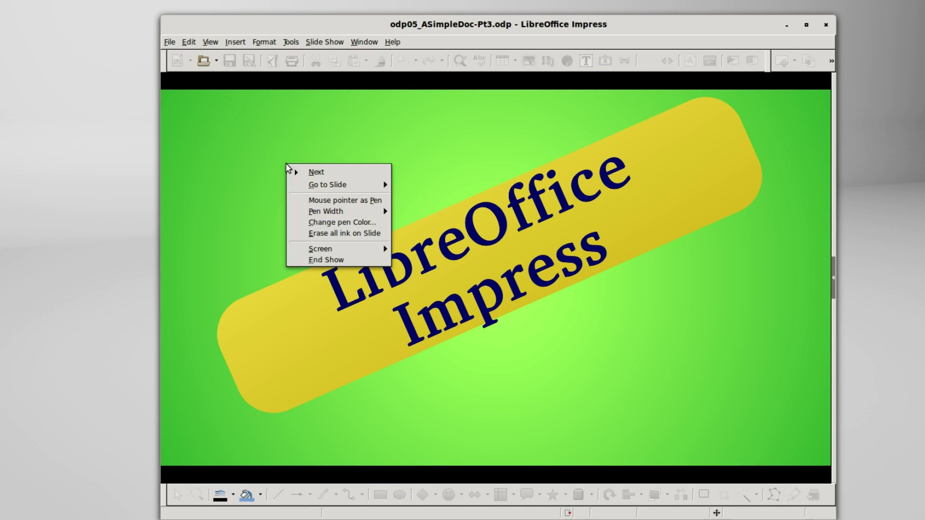
click(334, 201)
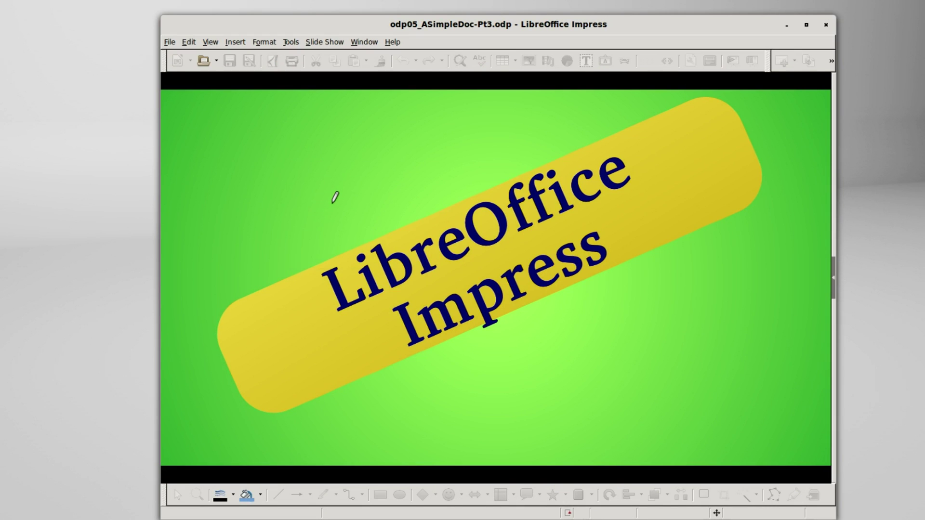
mouse_move(333, 202)
mouse_down()
mouse_move(206, 347)
mouse_move(712, 272)
mouse_move(608, 95)
mouse_move(336, 201)
mouse_up()
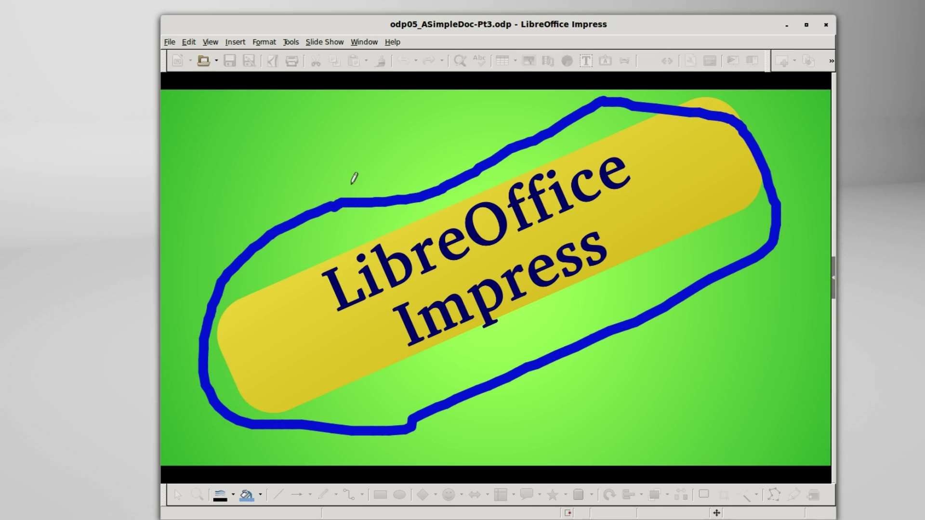
right_click(314, 140)
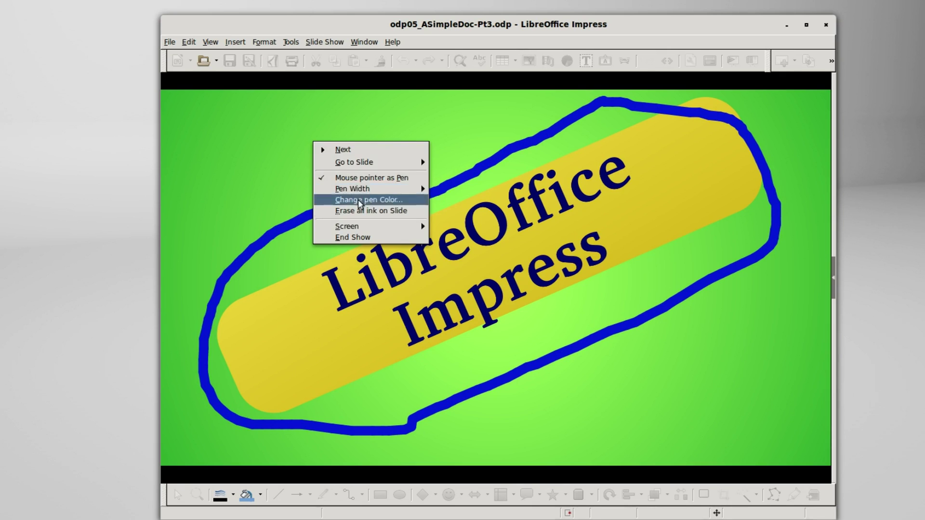
click(368, 212)
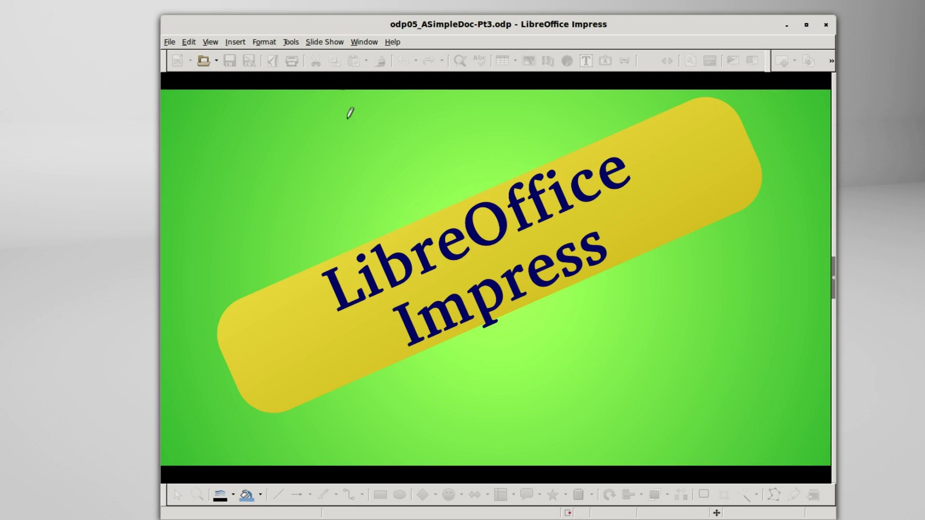
End the show and enable Navigator visible in Slide Show Settings
key(Escape)
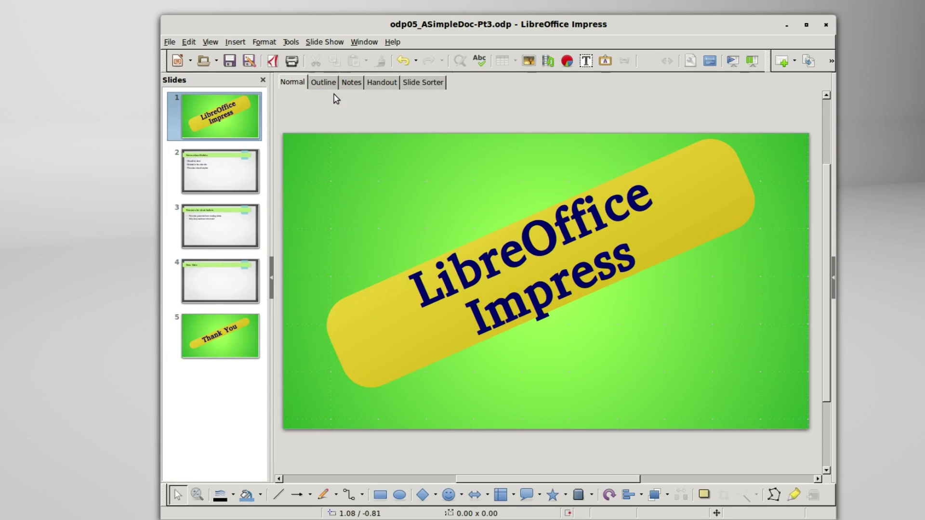
click(324, 44)
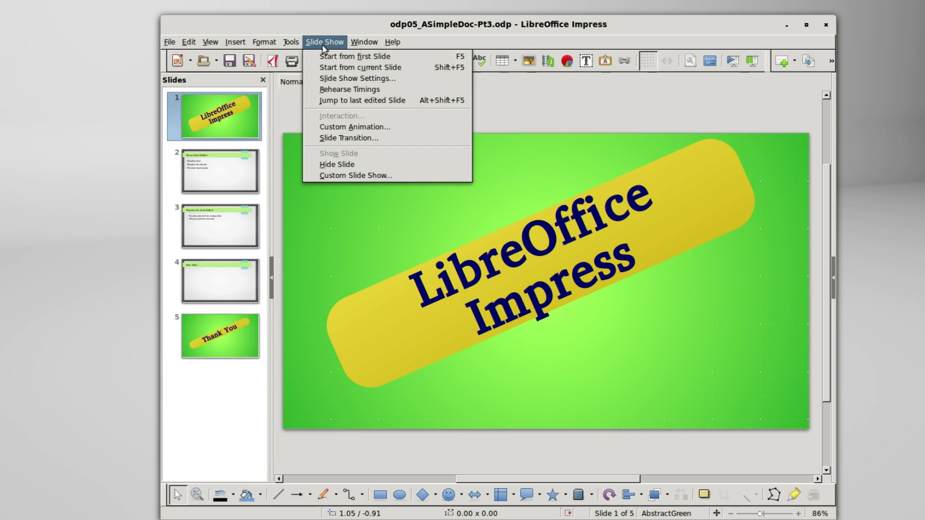
click(349, 81)
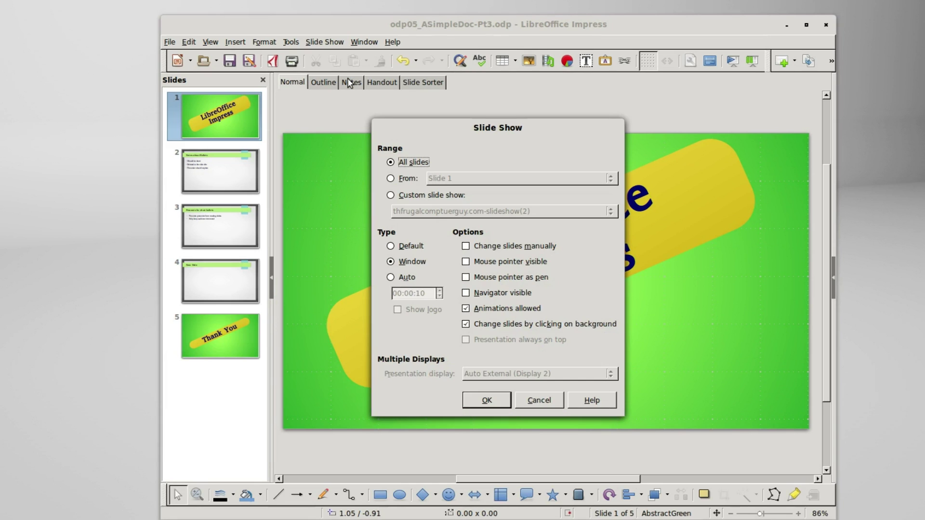
click(465, 294)
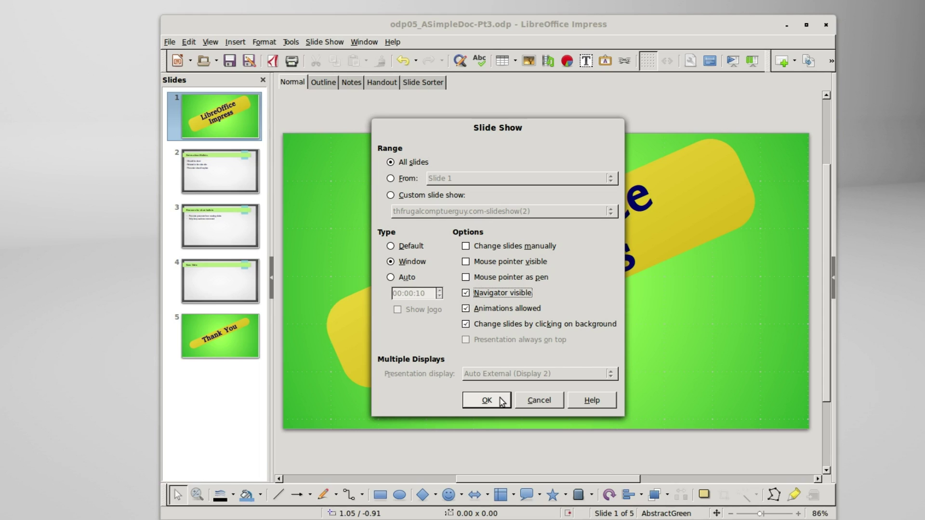
click(486, 400)
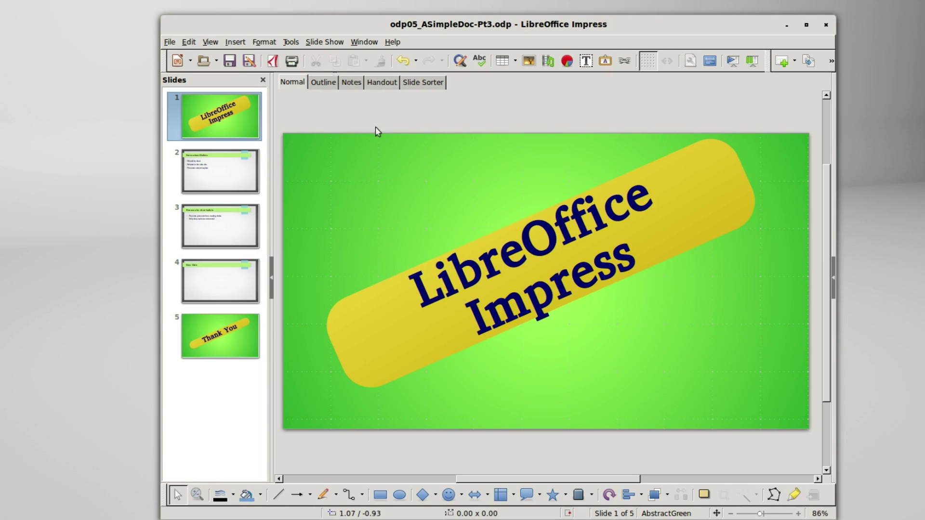
Show the Navigator in the sidebar and start the slide show from the first slide
click(833, 283)
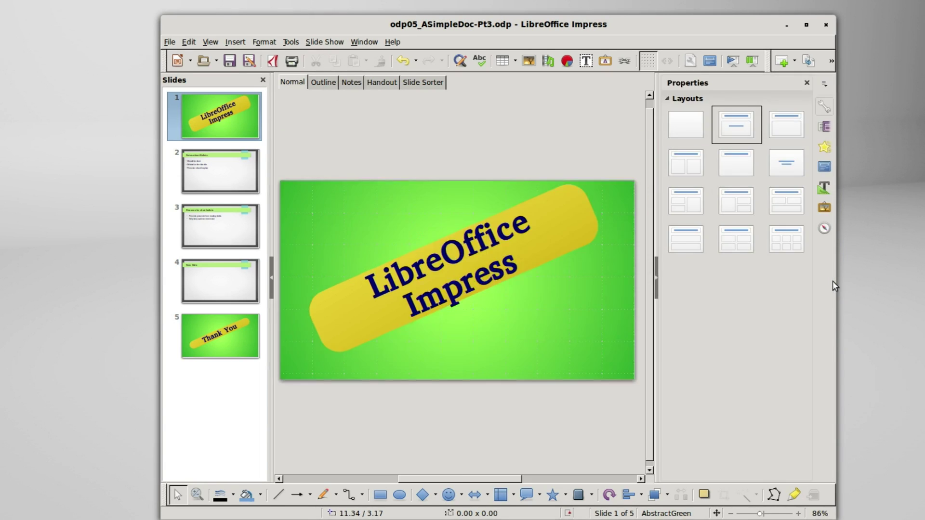
click(824, 228)
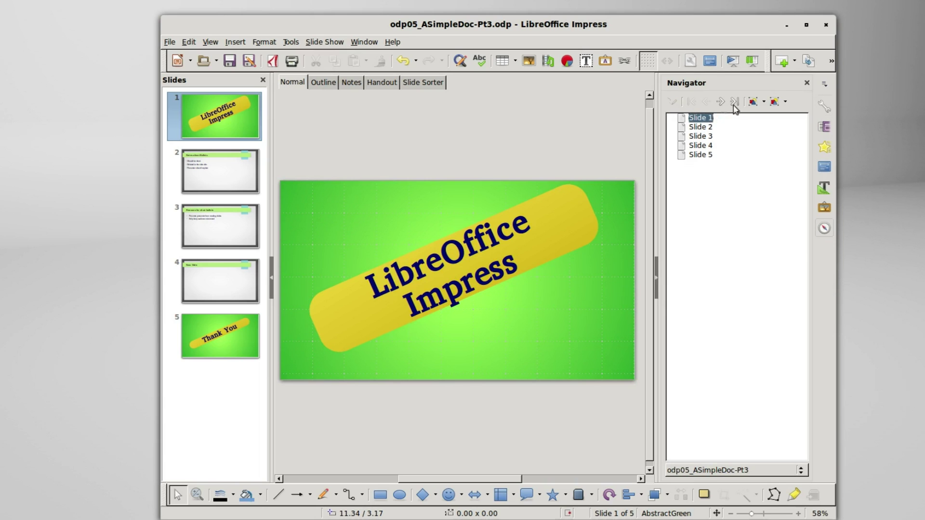
click(325, 44)
click(333, 56)
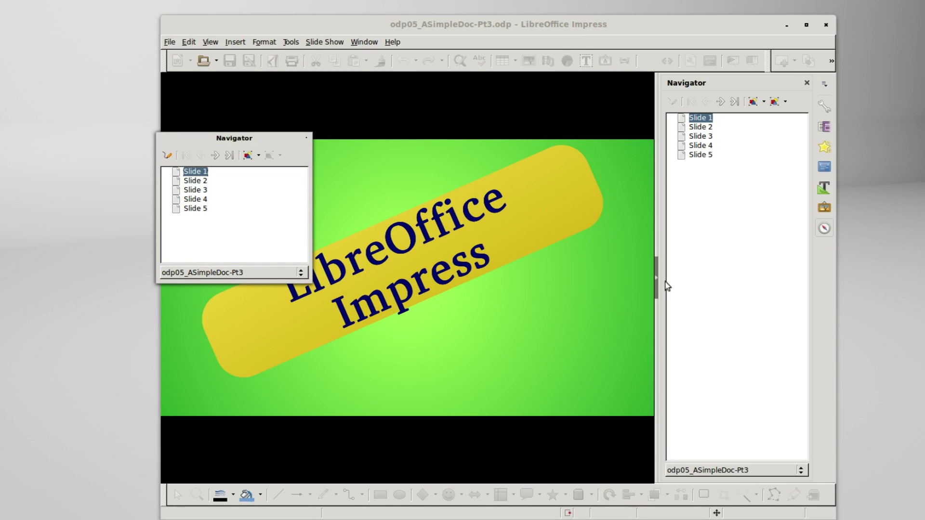
Use the show's navigator to jump to Slide 4, then Slide 2, and close it
click(658, 283)
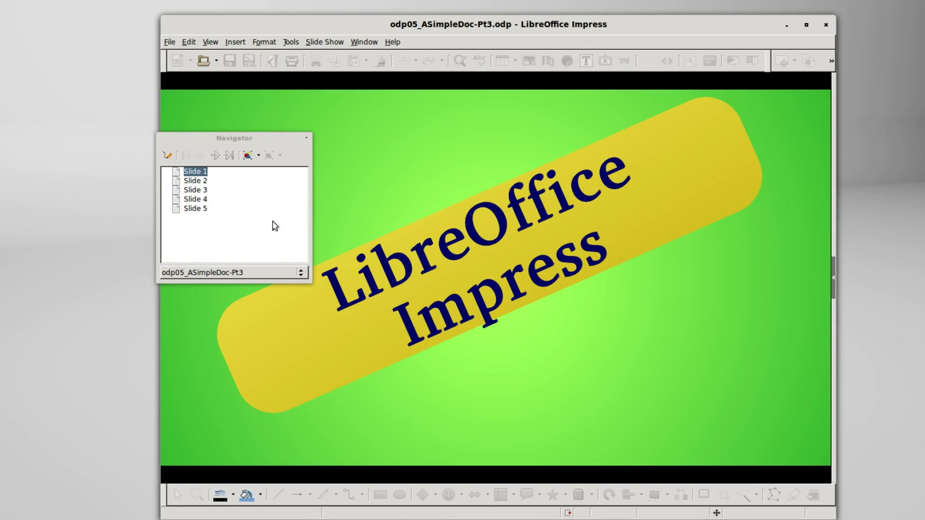
click(197, 200)
double_click(196, 200)
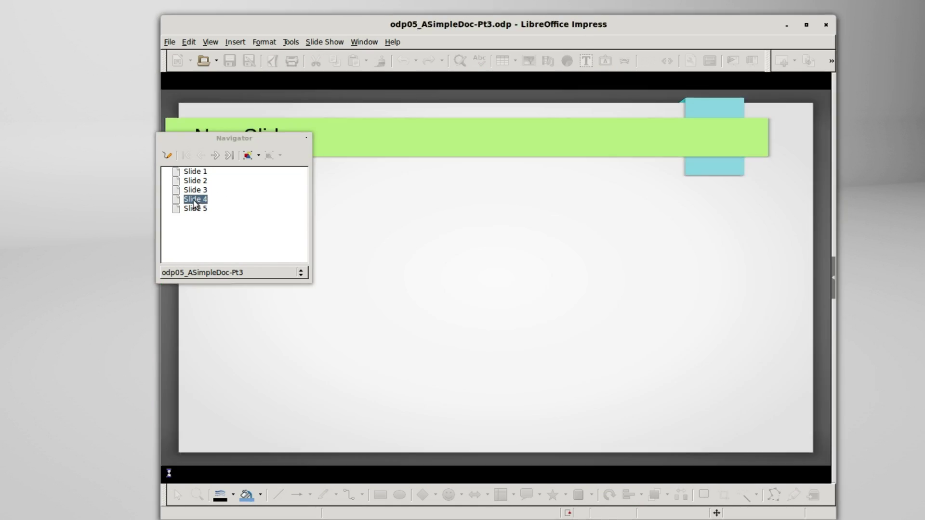
double_click(195, 182)
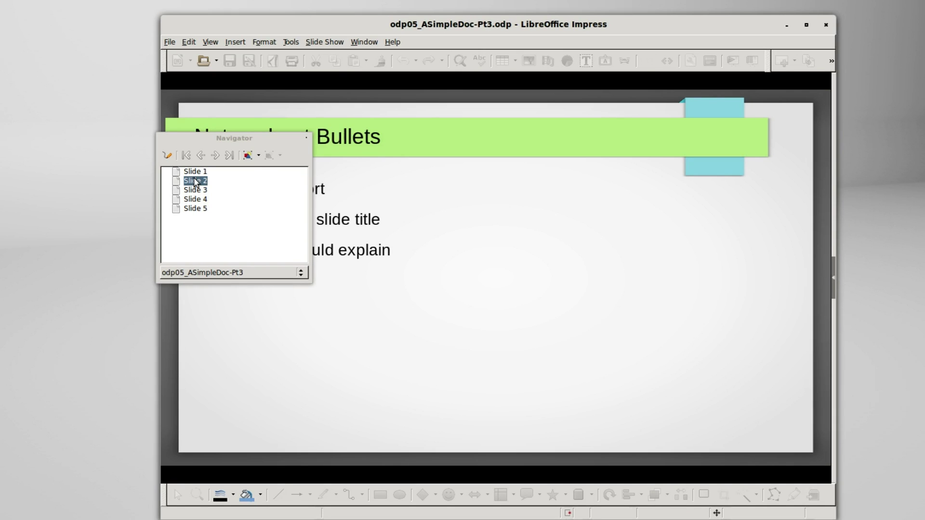
click(306, 138)
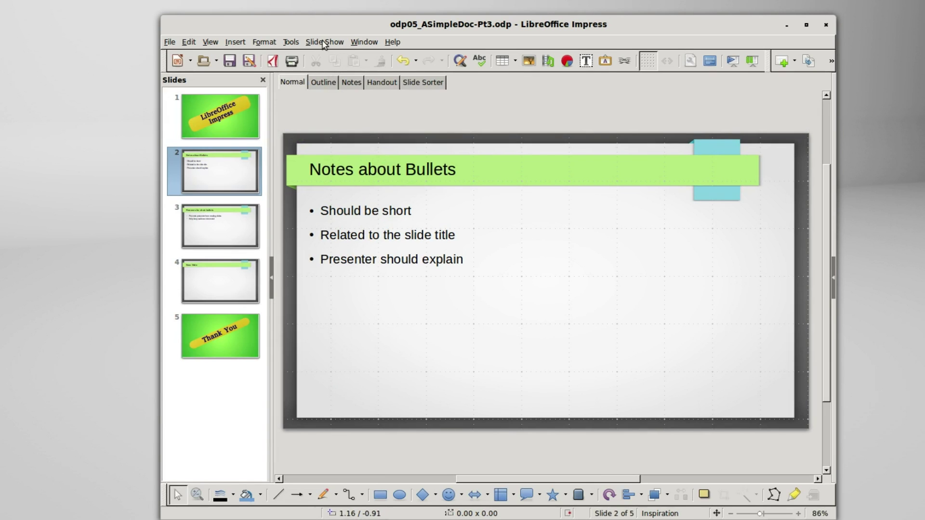
click(322, 42)
click(333, 78)
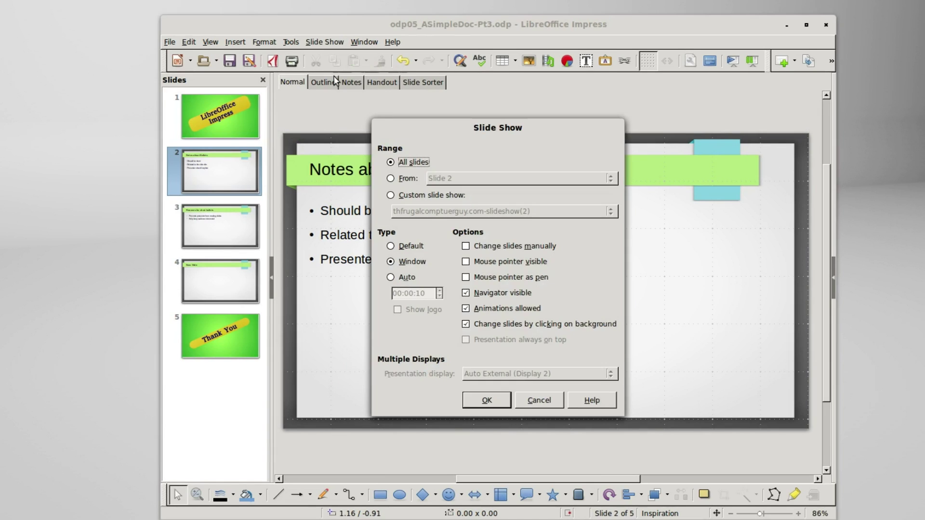
click(466, 293)
click(391, 246)
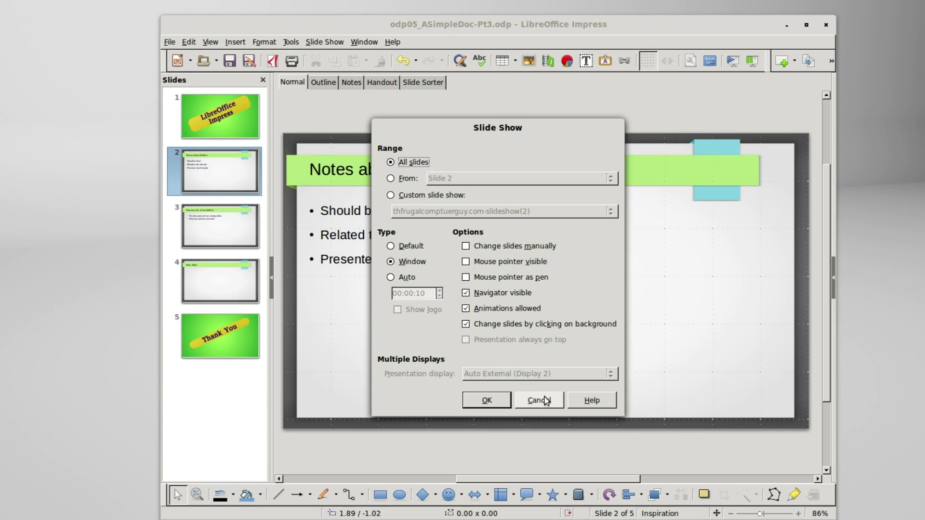
Discard the slide show setting changes and begin Save As, changing odp05 to odp06 in the name
click(547, 401)
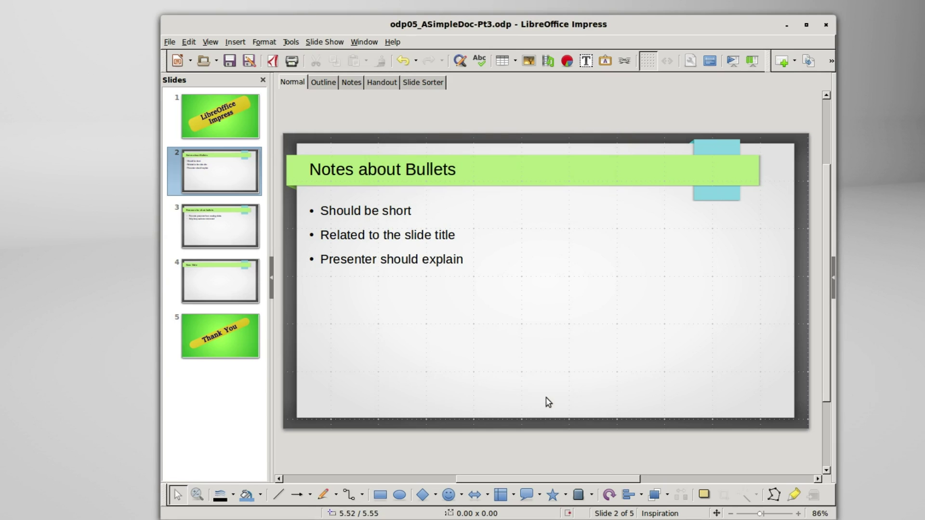
click(169, 43)
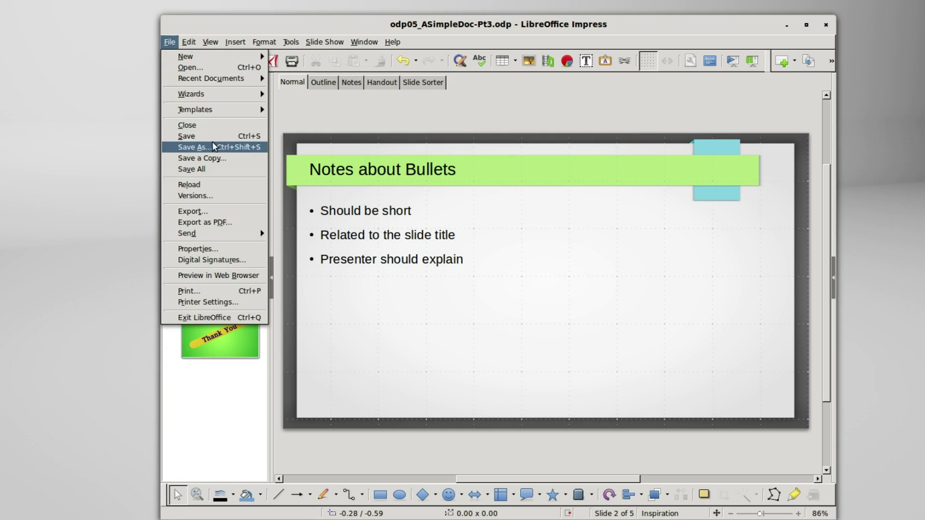
click(195, 147)
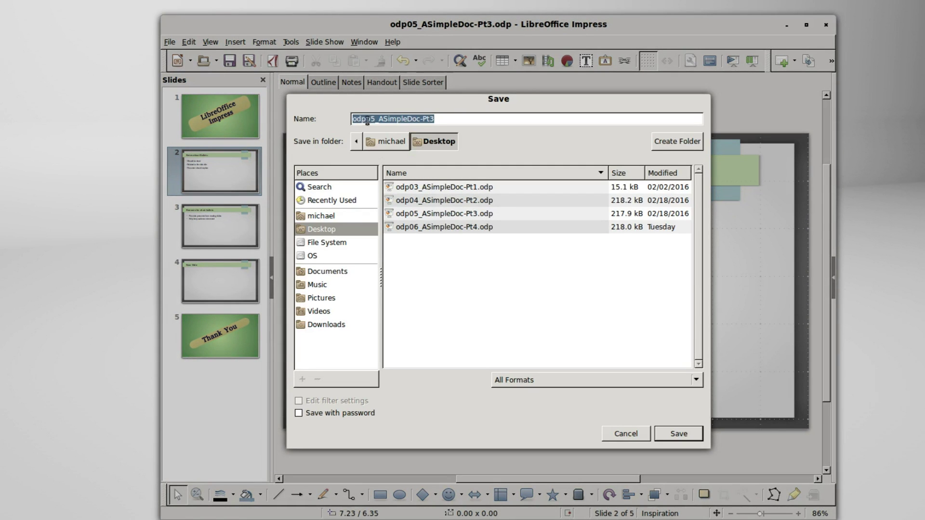
click(374, 119)
key(BackSpace)
text(6)
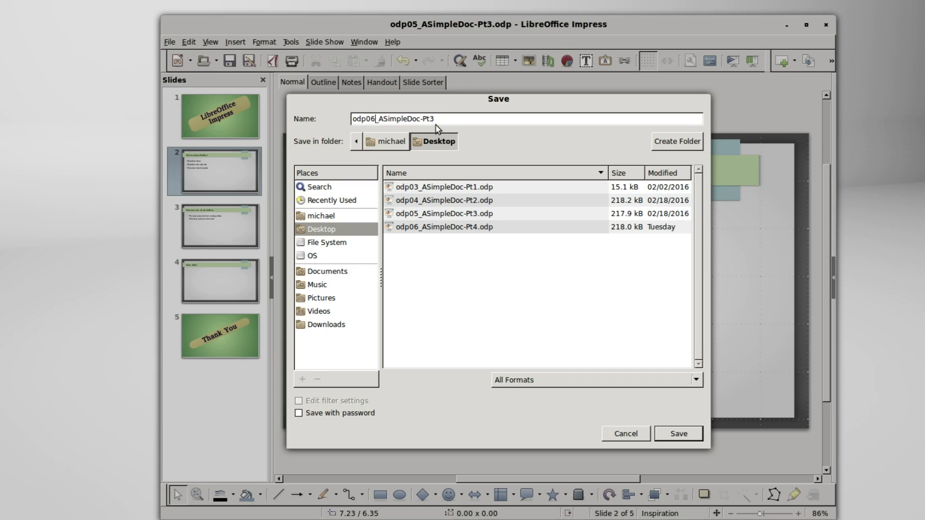